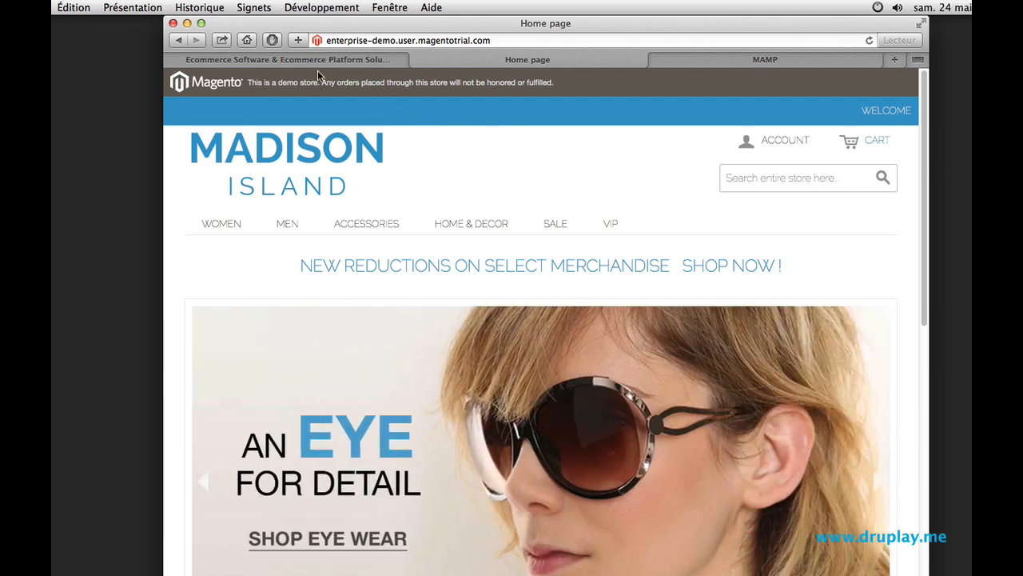
- Open the Magento Community Edition (Open Source/CE) product page on magento.com
{"action": "left_click", "coordinate": [316, 61]}
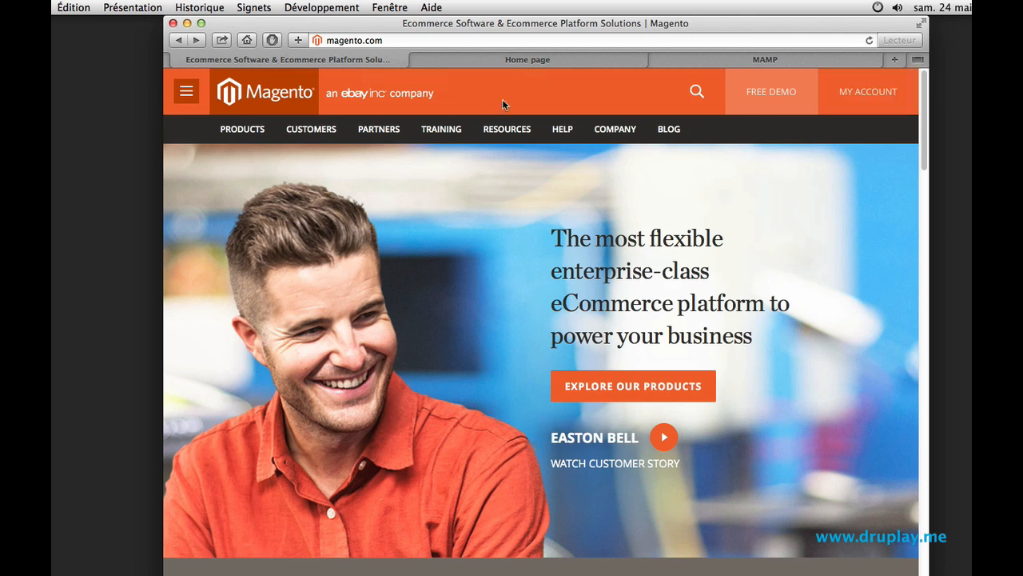
{"action": "mouse_move", "coordinate": [255, 133]}
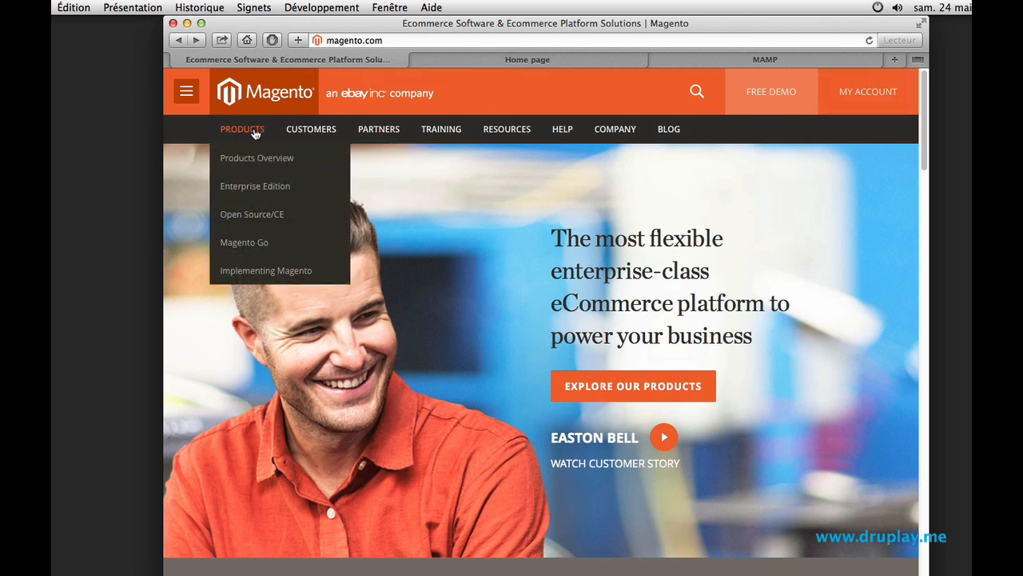
{"action": "left_click", "coordinate": [242, 213]}
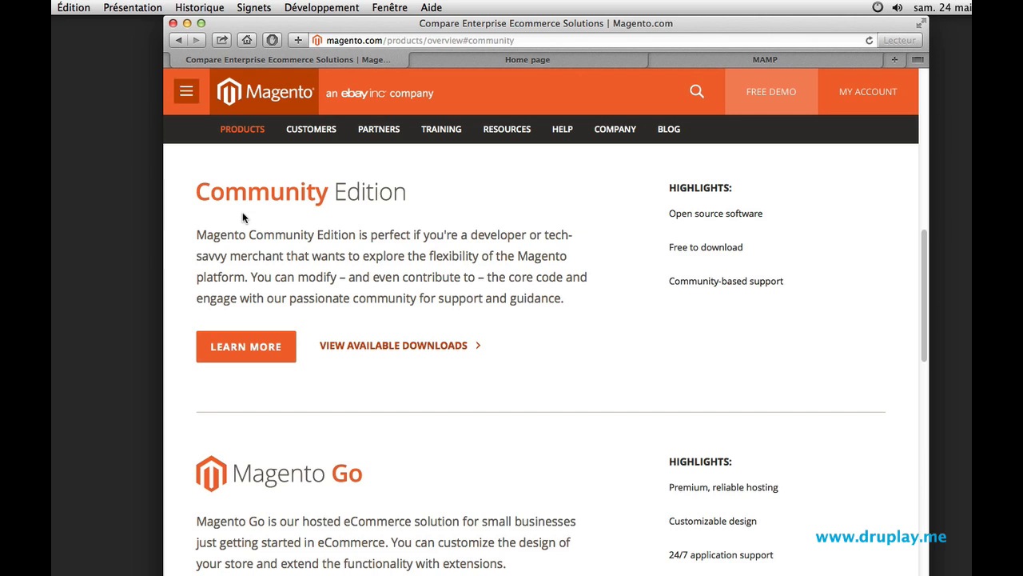
- Go to the available downloads and choose the magento-1.9.0.1.zip format for the Full Release
{"action": "left_click", "coordinate": [375, 346]}
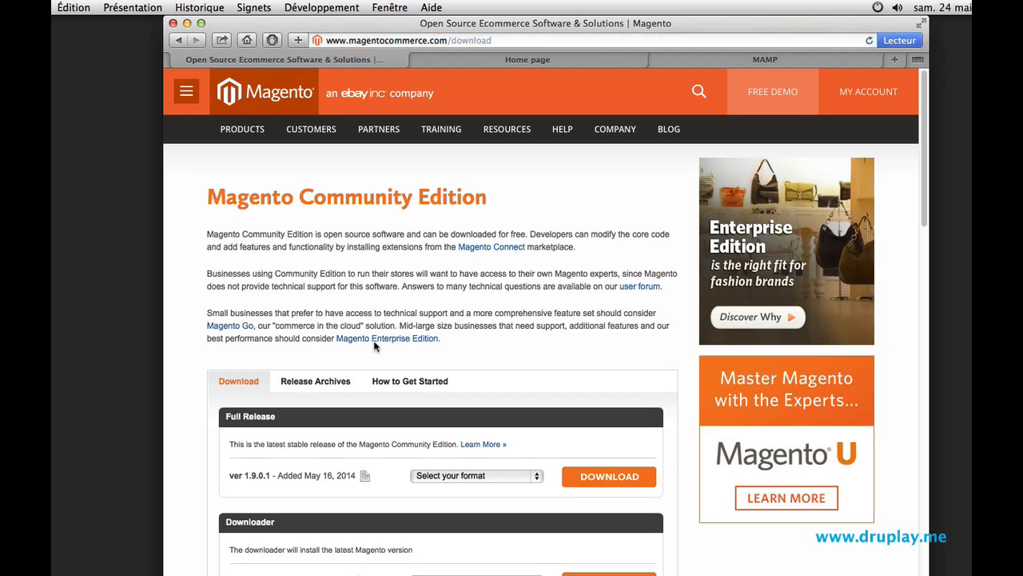
{"action": "scroll", "coordinate": [375, 347], "scroll_direction": "down", "scroll_amount": 2}
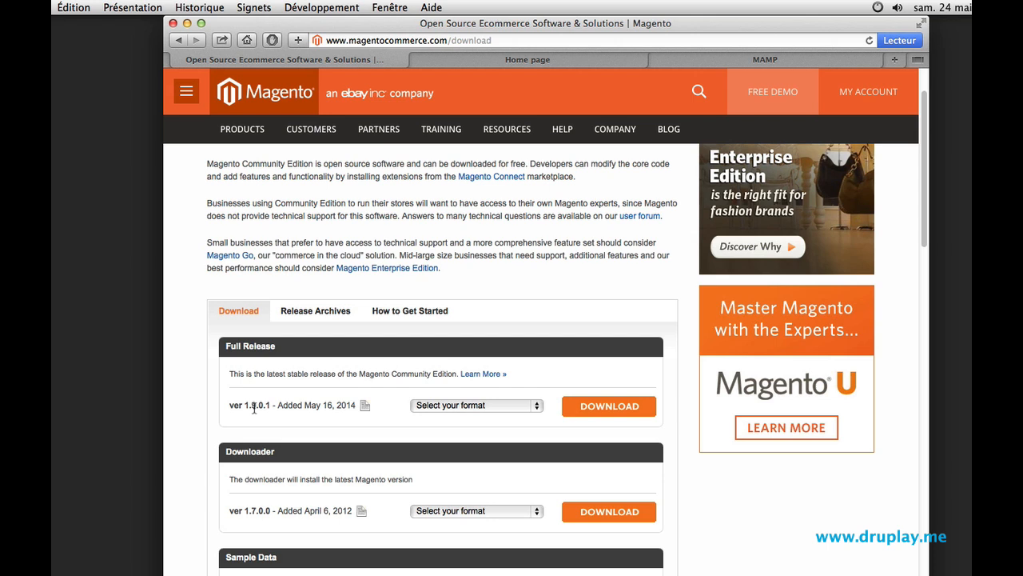
{"action": "left_click", "coordinate": [430, 408]}
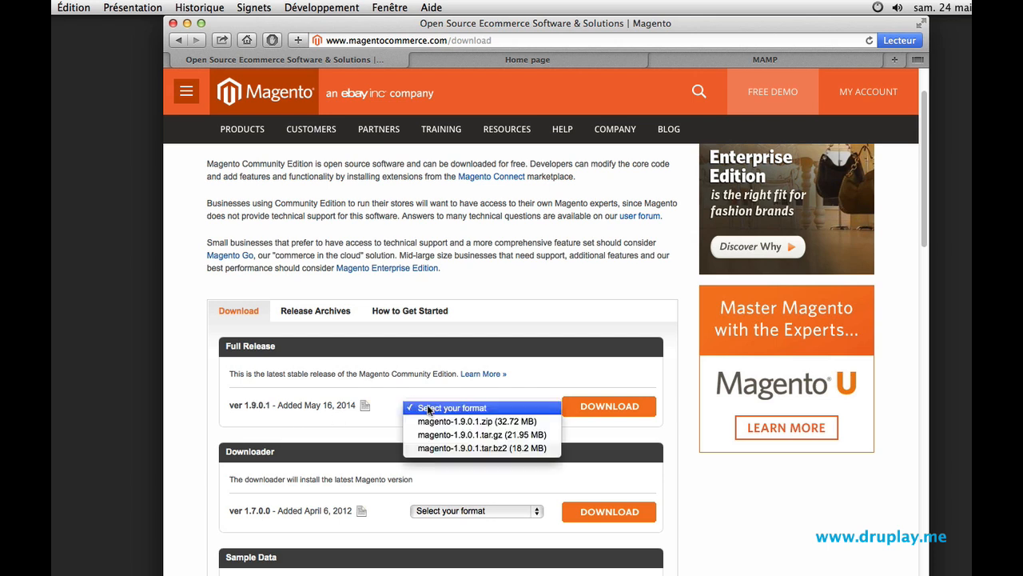
{"action": "left_click", "coordinate": [444, 422]}
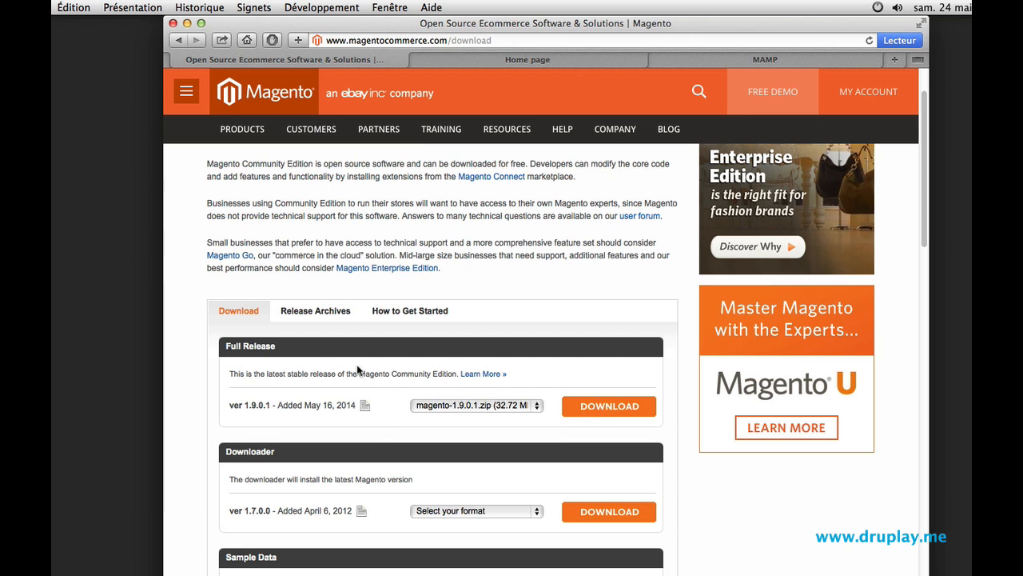
- Scroll down to the Sample Data 1.9.0.0 download links
{"action": "scroll", "coordinate": [361, 371], "scroll_direction": "down", "scroll_amount": 3}
{"action": "scroll", "coordinate": [362, 368], "scroll_direction": "down", "scroll_amount": 1}
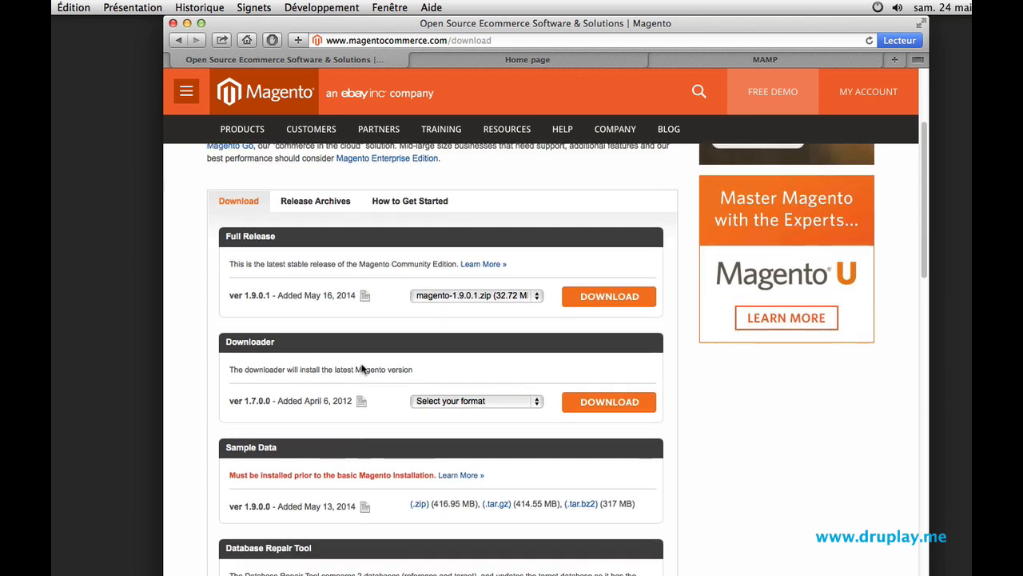
{"action": "scroll", "coordinate": [312, 418], "scroll_direction": "down", "scroll_amount": 1}
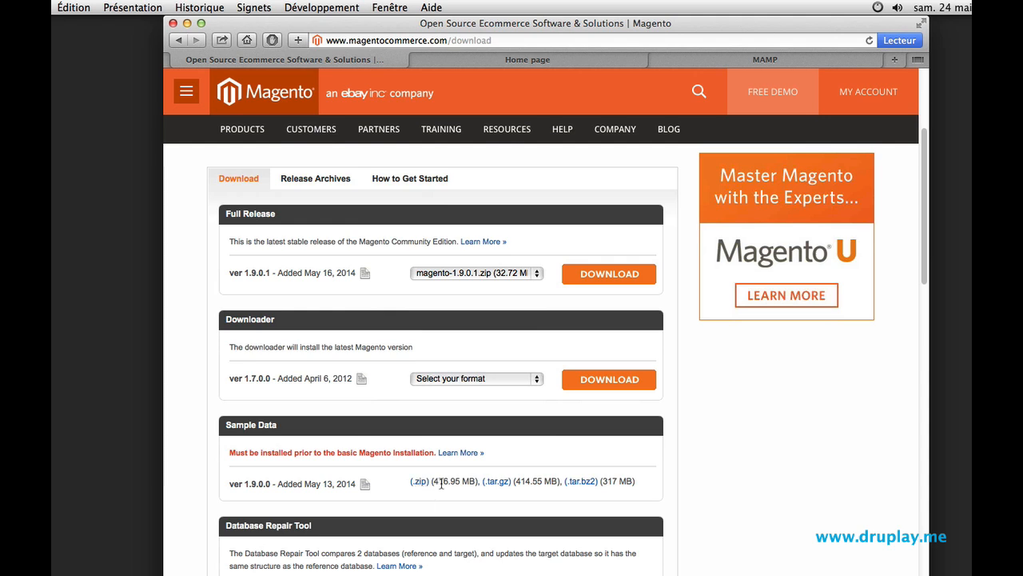
- Clear the windows away and place magento-1.9.0.1.zip and magento-sample-data-1.9.0.0.zip on the desktop
{"action": "left_click", "coordinate": [172, 23]}
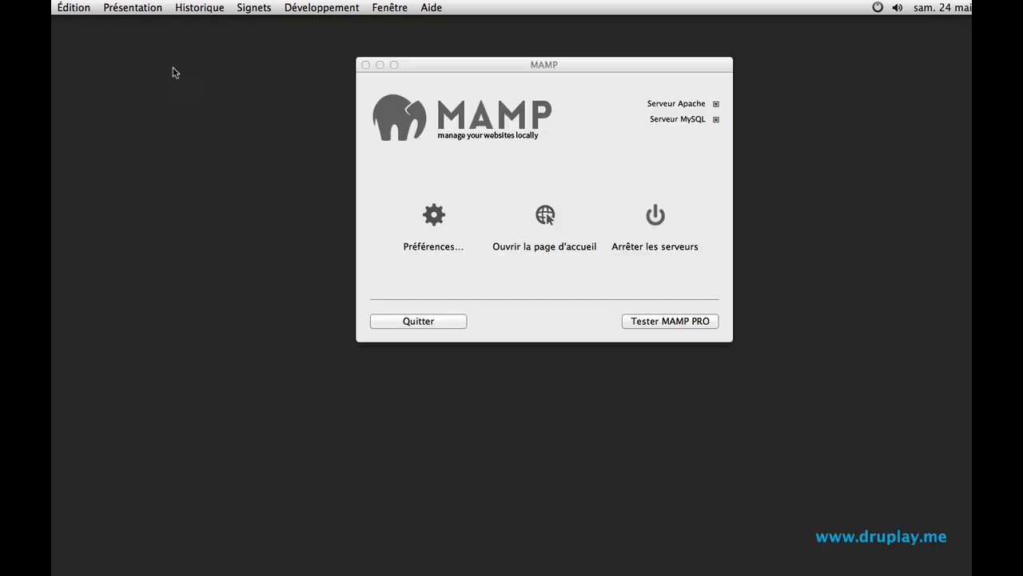
{"action": "left_click", "coordinate": [380, 64]}
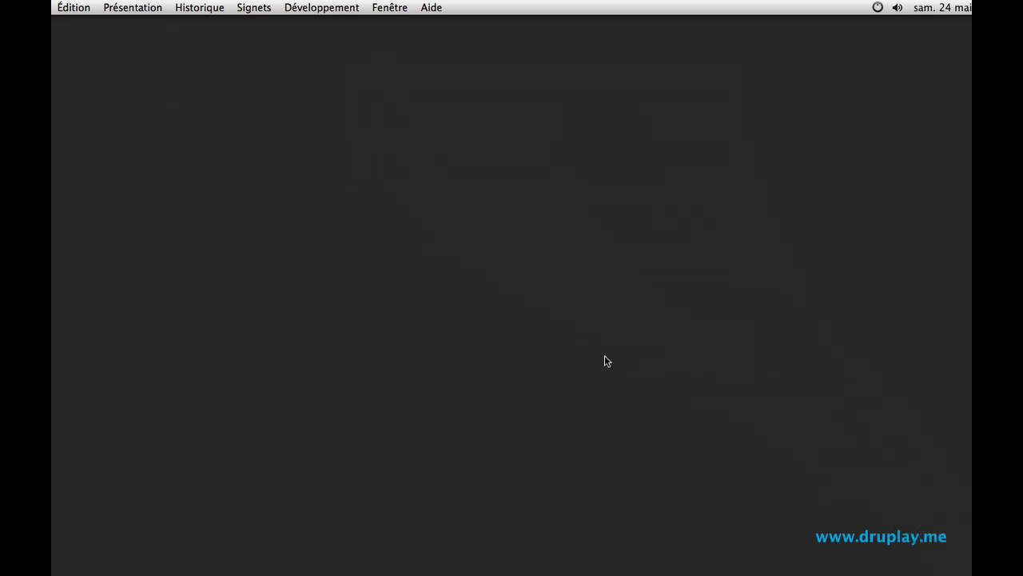
{"action": "left_click_drag", "start_coordinate": [991, 316], "coordinate": [737, 214]}
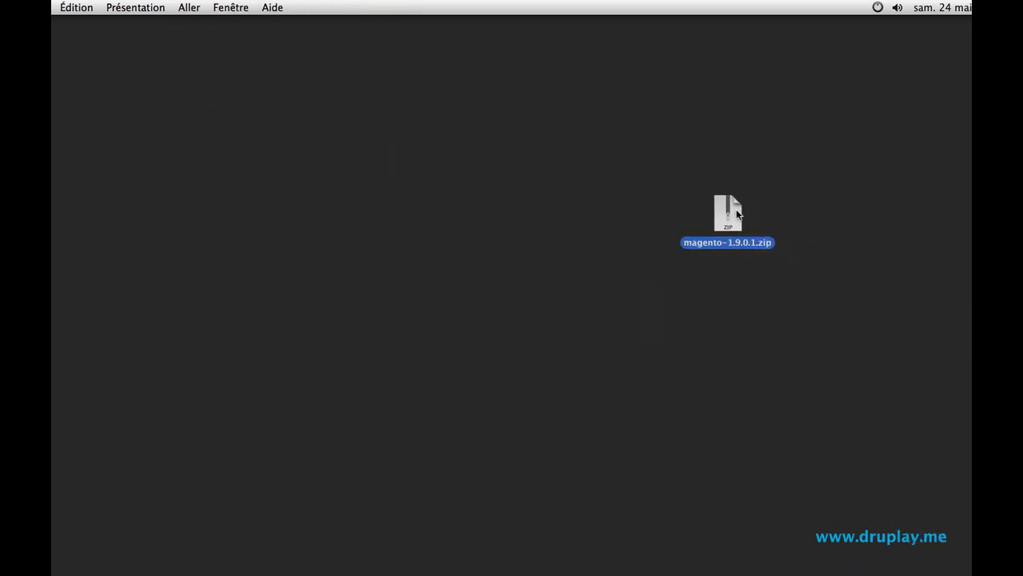
{"action": "left_click_drag", "start_coordinate": [987, 432], "coordinate": [735, 285]}
{"action": "left_click", "coordinate": [735, 364]}
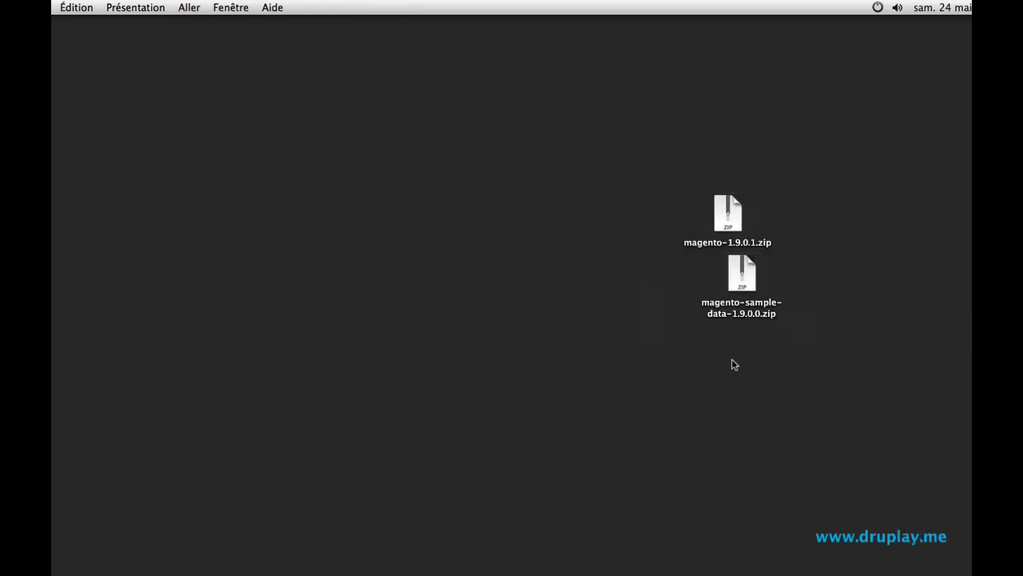
- Extract magento-1.9.0.1.zip and move the resulting magento folder aside on the desktop
{"action": "left_click", "coordinate": [727, 218]}
{"action": "double_click", "coordinate": [728, 214]}
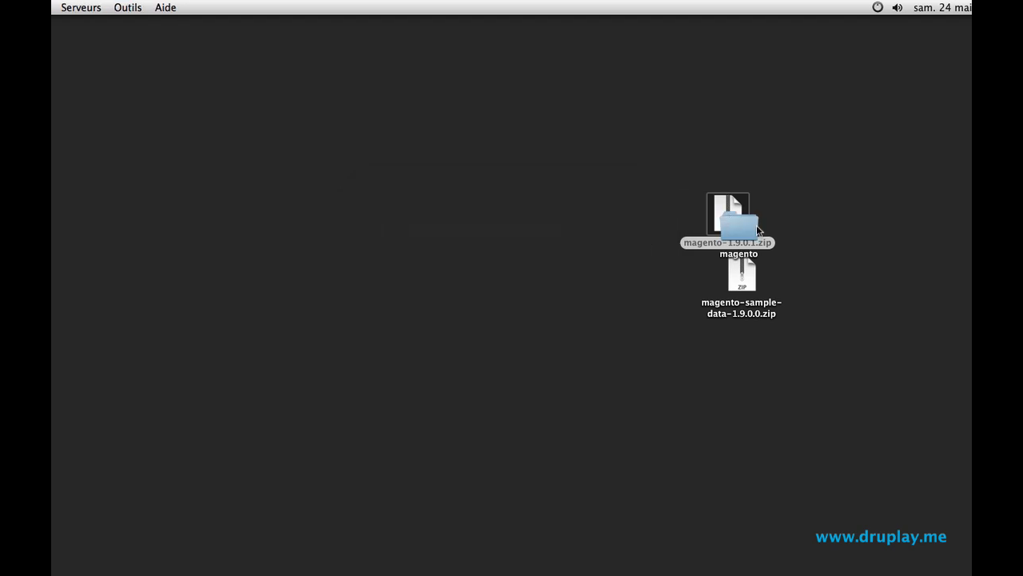
{"action": "left_click_drag", "start_coordinate": [757, 225], "coordinate": [584, 224]}
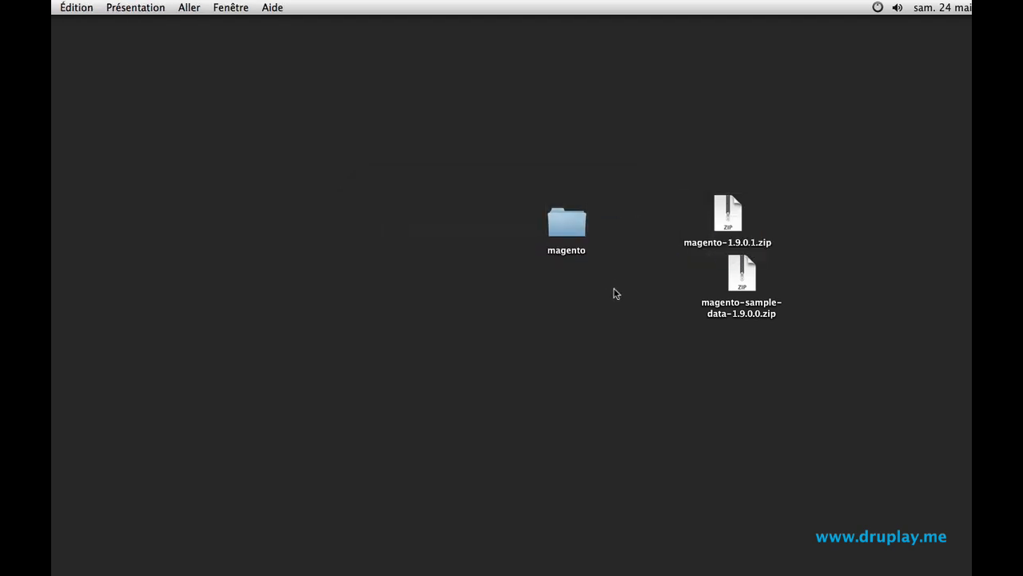
- Open the extracted magento folder and delete its media folder
{"action": "left_click", "coordinate": [566, 228]}
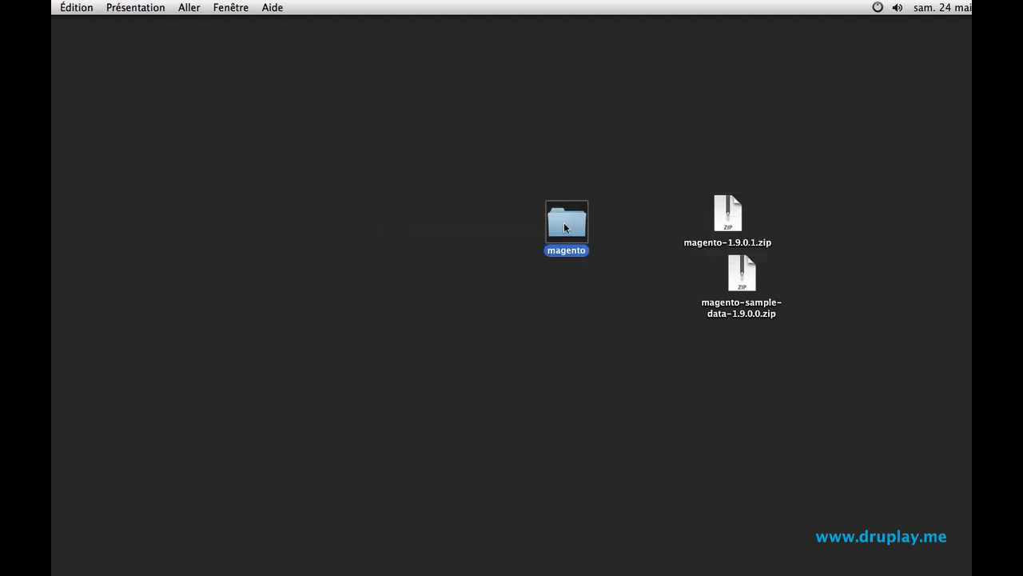
{"action": "double_click", "coordinate": [564, 227]}
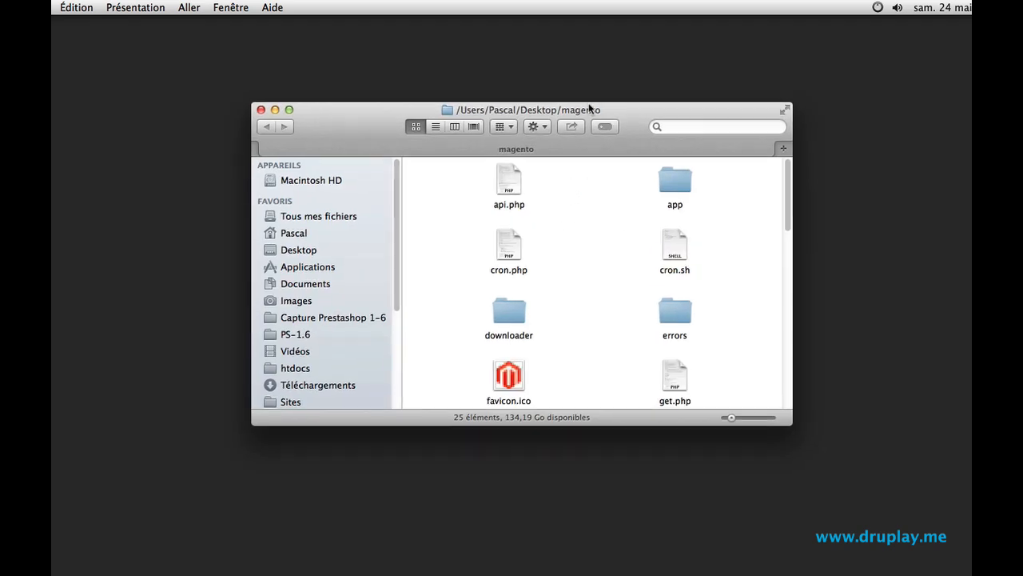
{"action": "left_click_drag", "start_coordinate": [589, 109], "coordinate": [542, 82]}
{"action": "scroll", "coordinate": [556, 232], "scroll_direction": "down", "scroll_amount": 5}
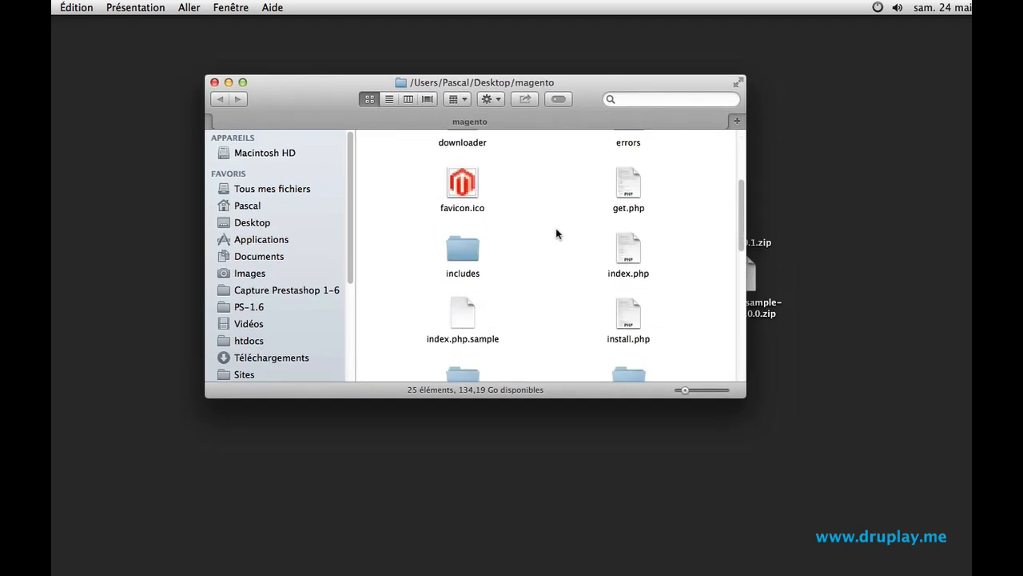
{"action": "scroll", "coordinate": [555, 233], "scroll_direction": "down", "scroll_amount": 10}
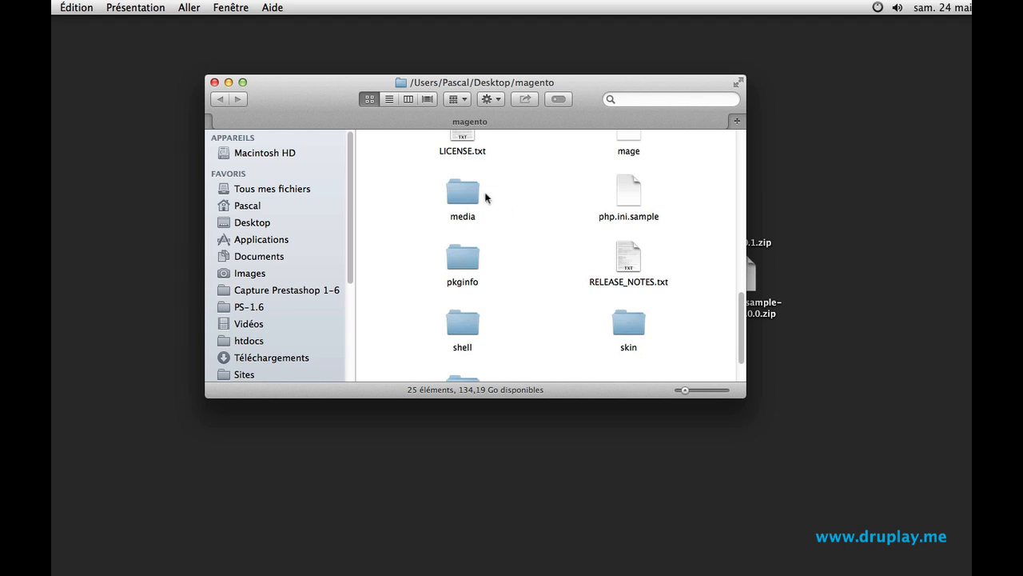
{"action": "left_click", "coordinate": [464, 194]}
{"action": "key", "text": "super+BackSpace"}
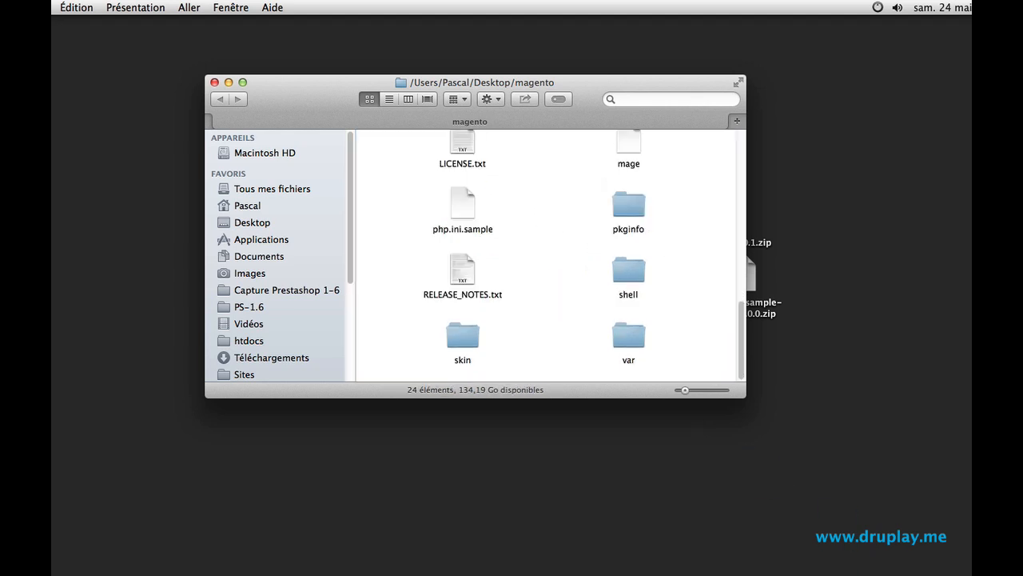
- Extract magento-sample-data-1.9.0.0.zip and move its media folder into the magento folder
{"action": "left_click_drag", "start_coordinate": [589, 86], "coordinate": [526, 80]}
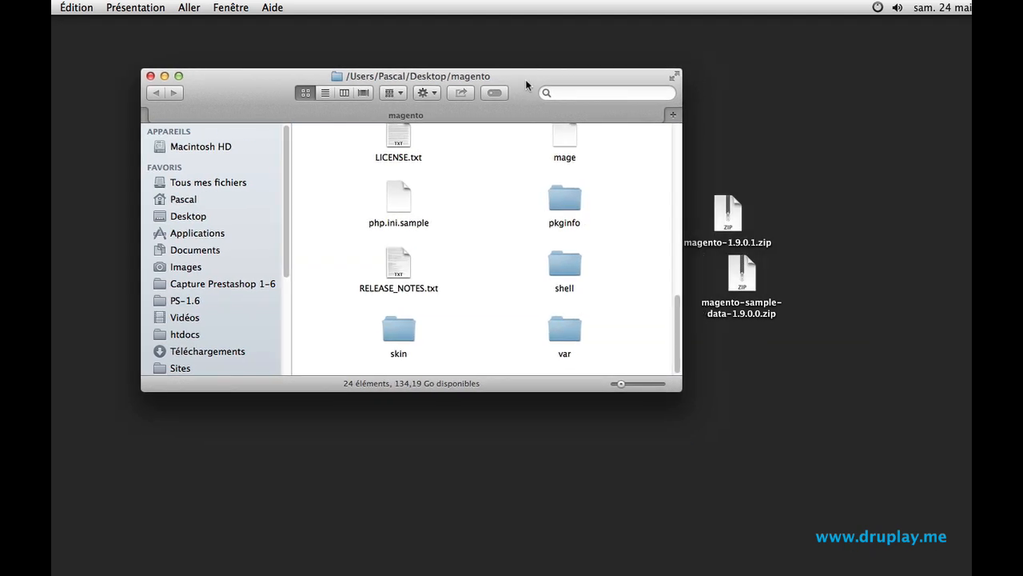
{"action": "left_click", "coordinate": [741, 275]}
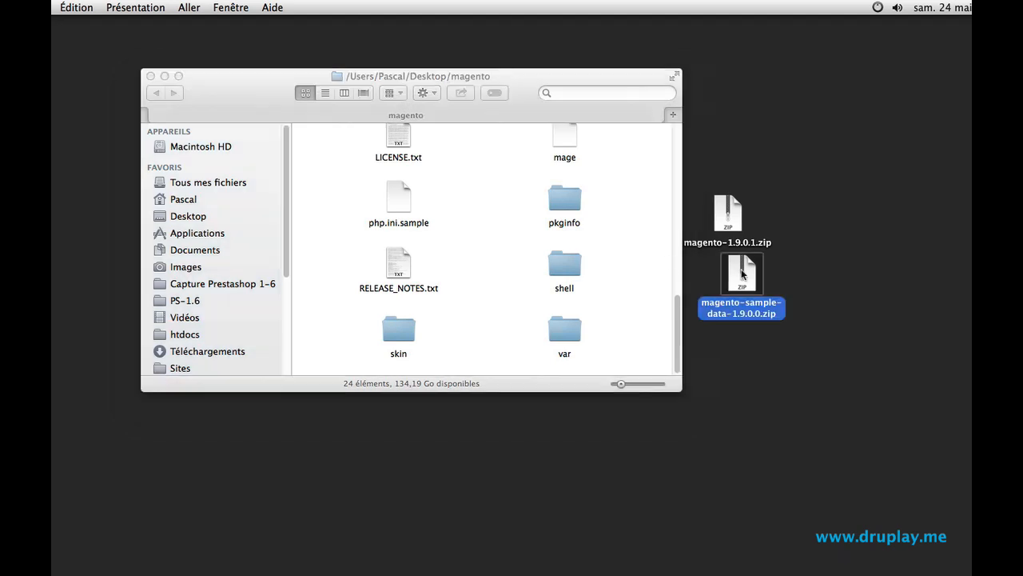
{"action": "double_click", "coordinate": [741, 274]}
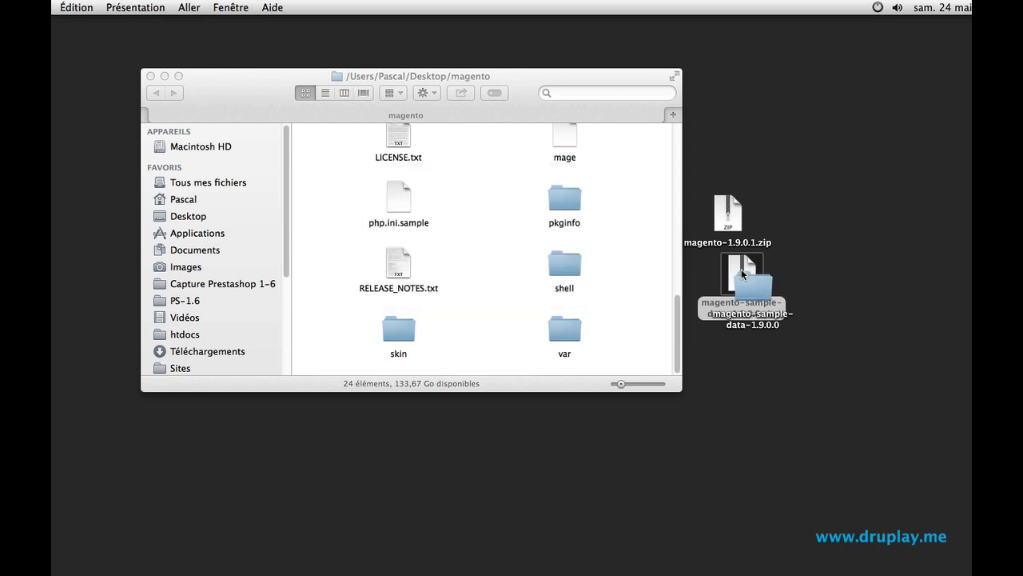
{"action": "double_click", "coordinate": [747, 281]}
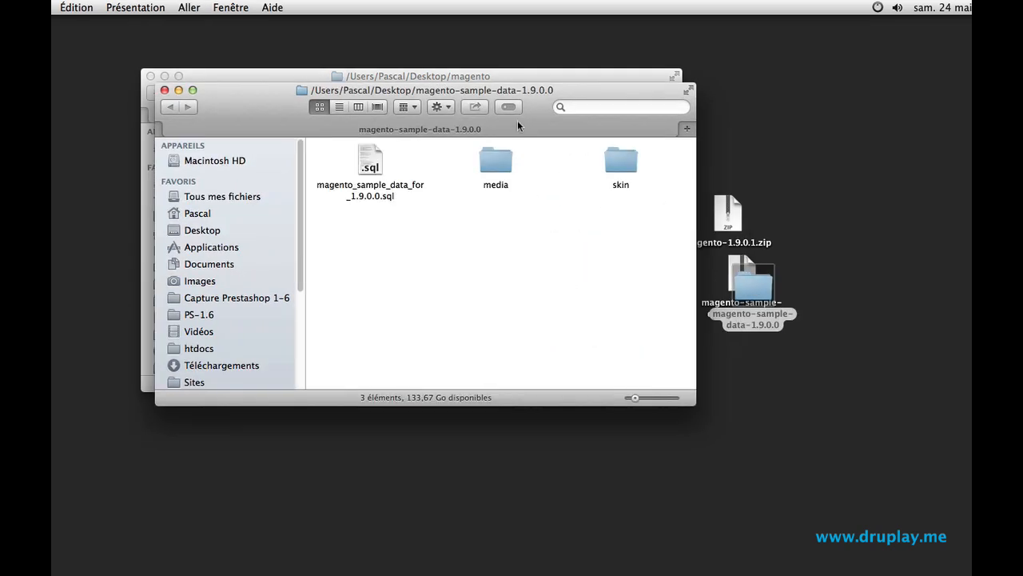
{"action": "left_click_drag", "start_coordinate": [518, 96], "coordinate": [726, 351]}
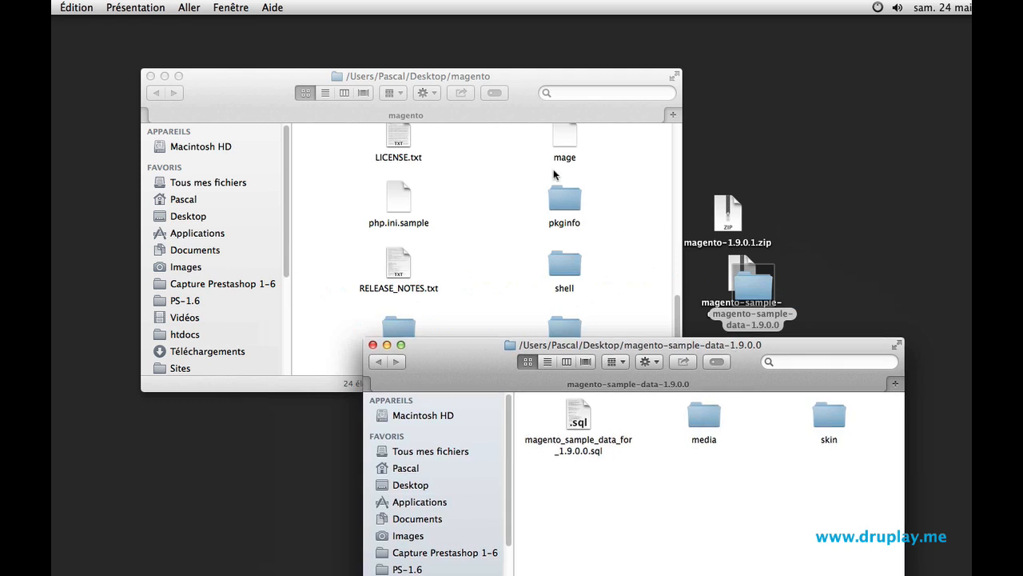
{"action": "left_click_drag", "start_coordinate": [702, 416], "coordinate": [481, 226]}
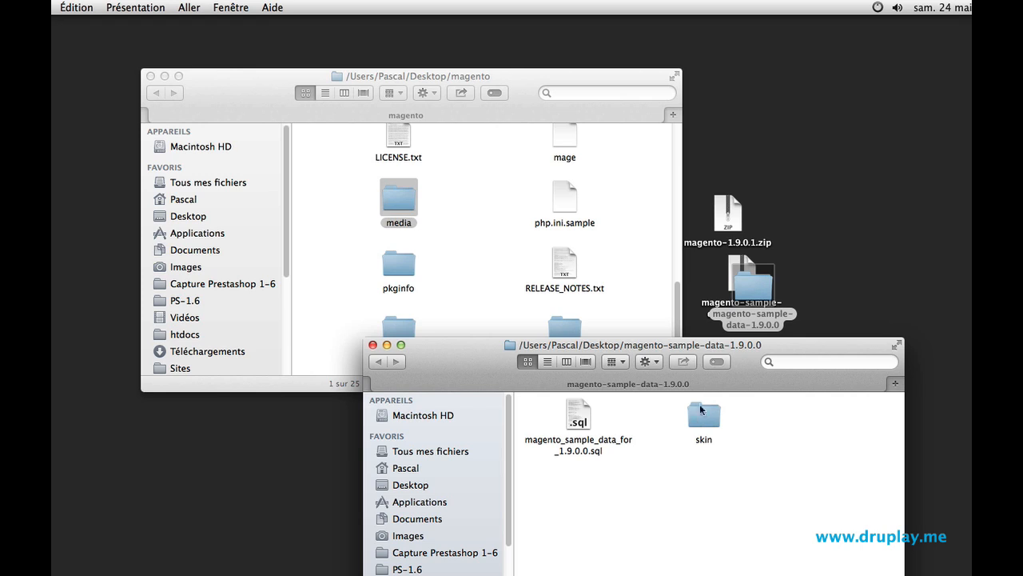
- Open the sample data's skin/frontend/rwd/default/images/media folder
{"action": "double_click", "coordinate": [714, 425]}
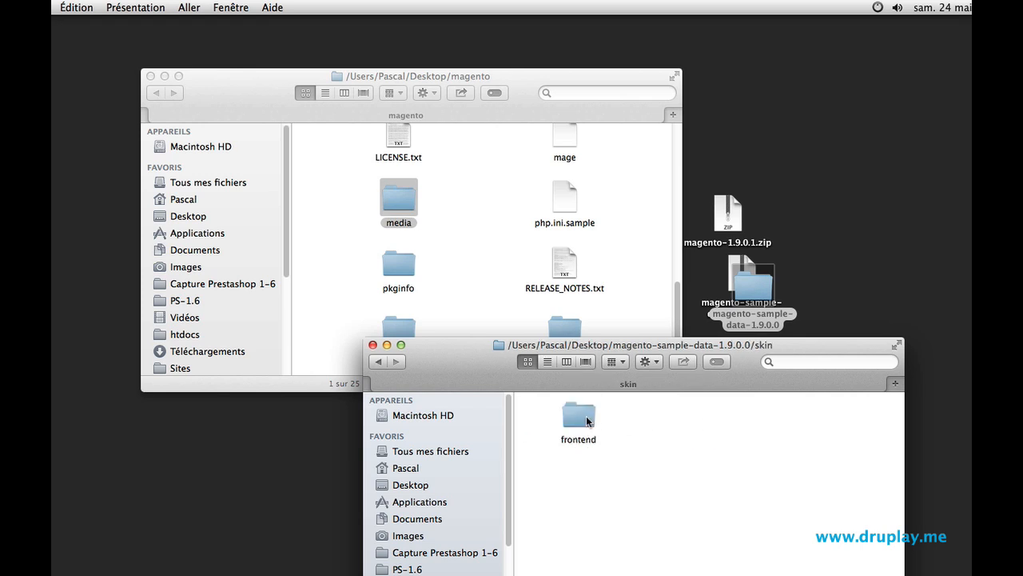
{"action": "double_click", "coordinate": [587, 422]}
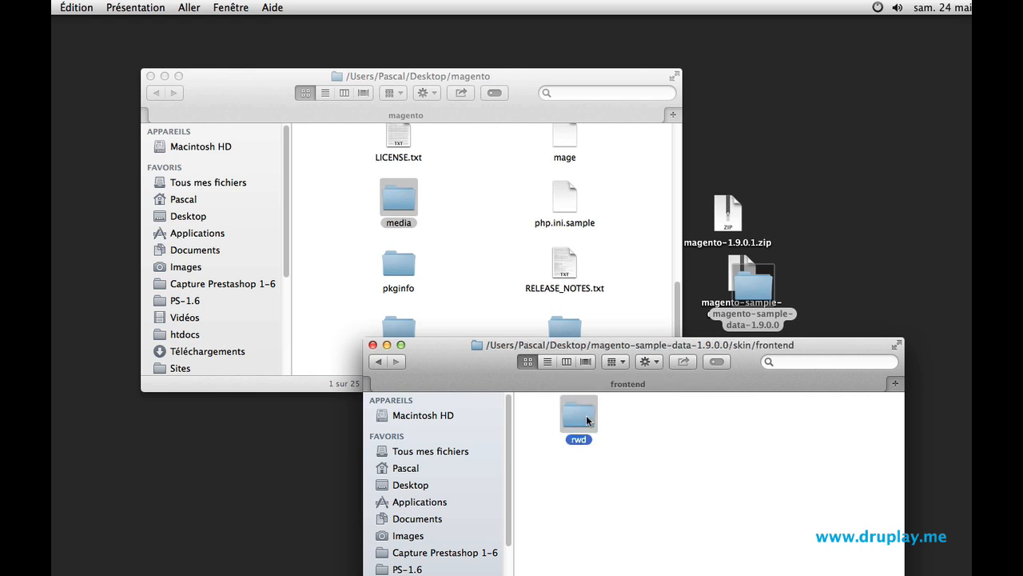
{"action": "double_click", "coordinate": [586, 418]}
{"action": "double_click", "coordinate": [586, 417]}
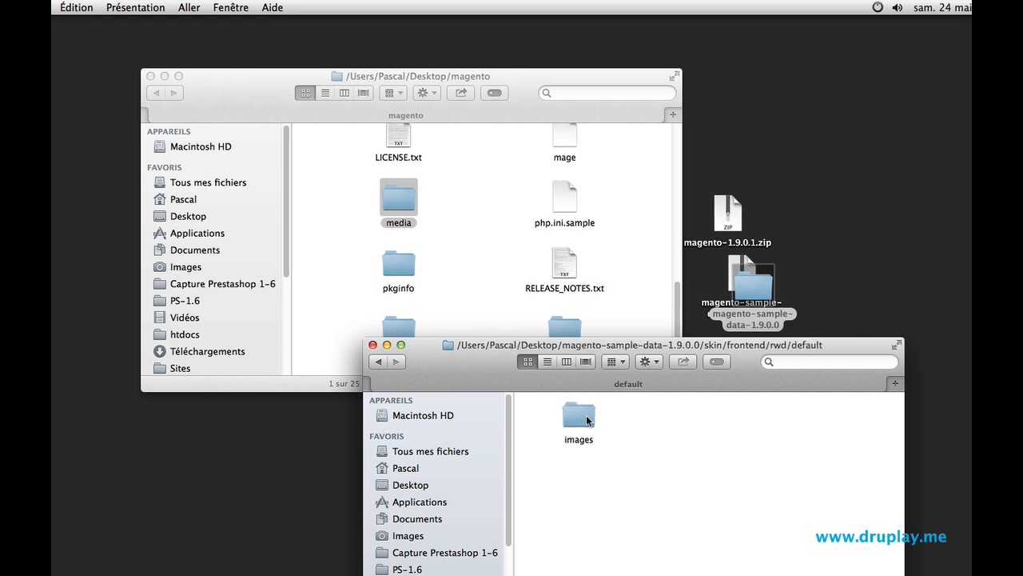
{"action": "double_click", "coordinate": [586, 417]}
{"action": "double_click", "coordinate": [703, 417]}
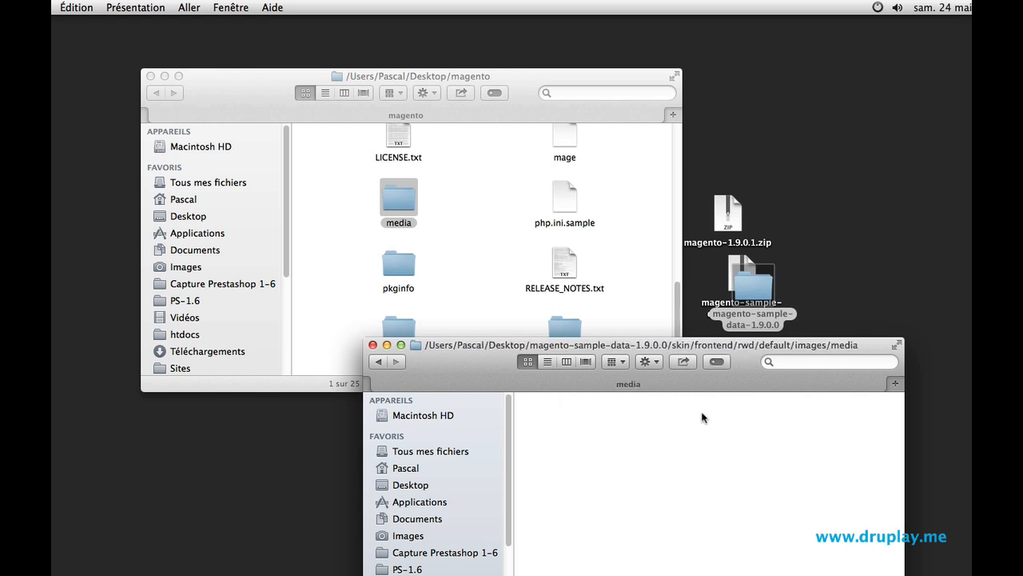
- Open the magento folder's skin/frontend/rwd/default/images/media folder
{"action": "left_click", "coordinate": [484, 292]}
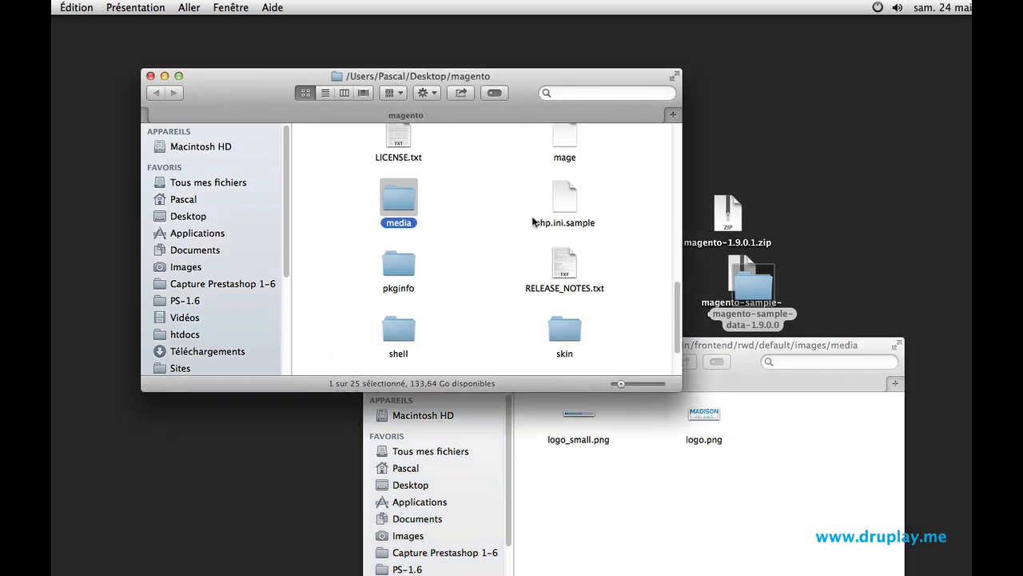
{"action": "double_click", "coordinate": [559, 328]}
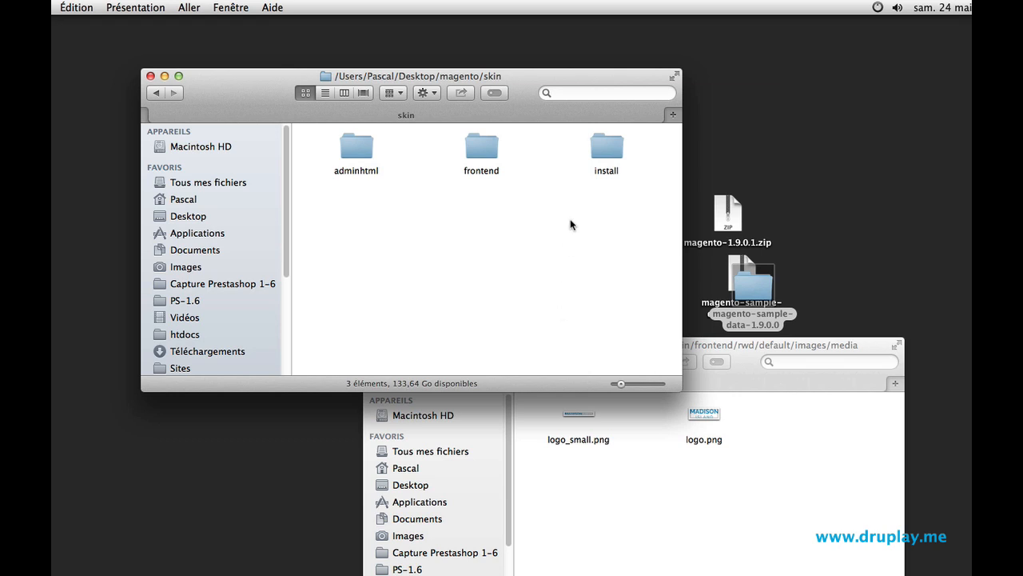
{"action": "left_click", "coordinate": [483, 152]}
{"action": "double_click", "coordinate": [483, 151]}
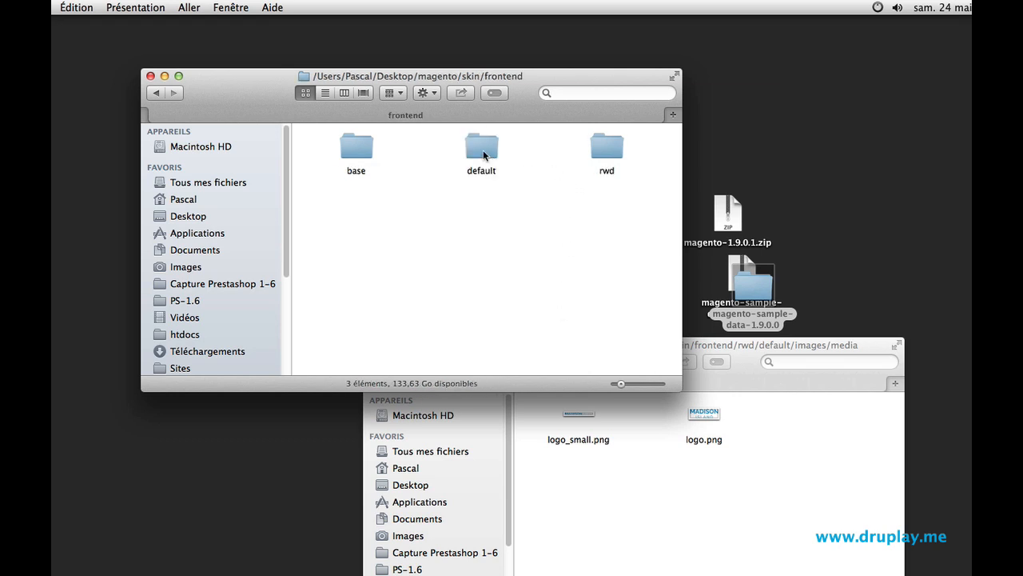
{"action": "double_click", "coordinate": [600, 146]}
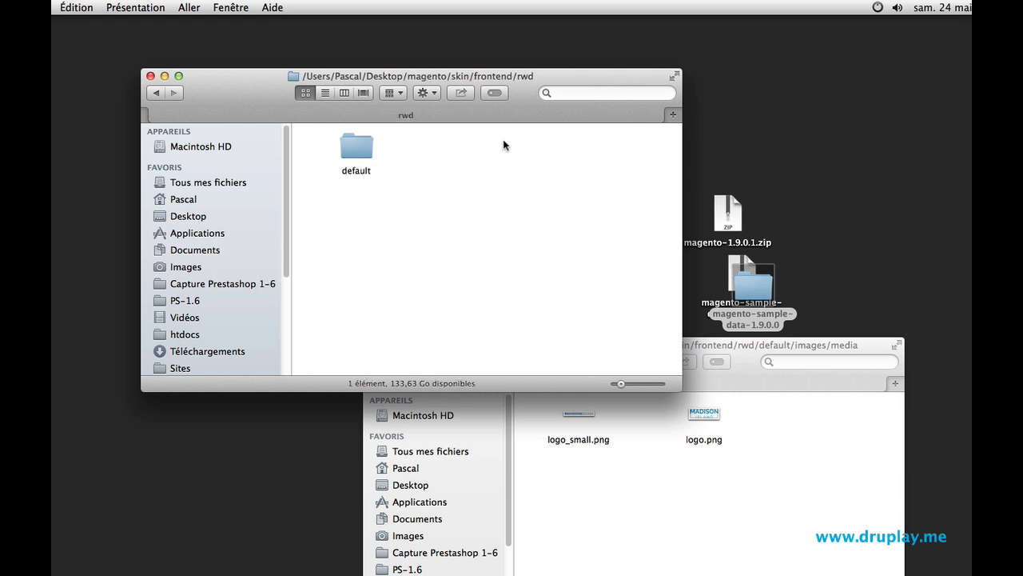
{"action": "double_click", "coordinate": [362, 146]}
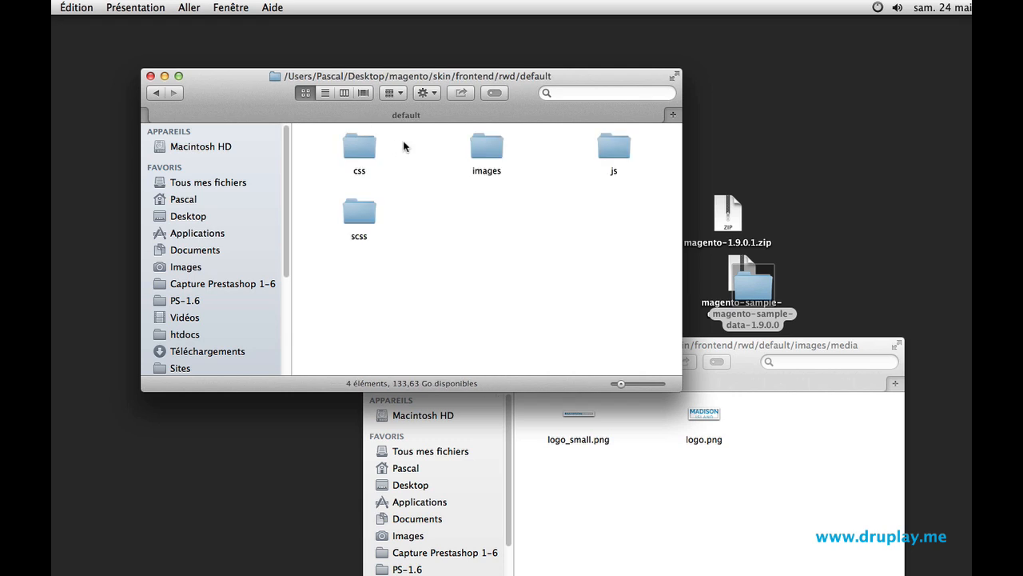
{"action": "double_click", "coordinate": [485, 146]}
{"action": "scroll", "coordinate": [485, 144], "scroll_direction": "down", "scroll_amount": 5}
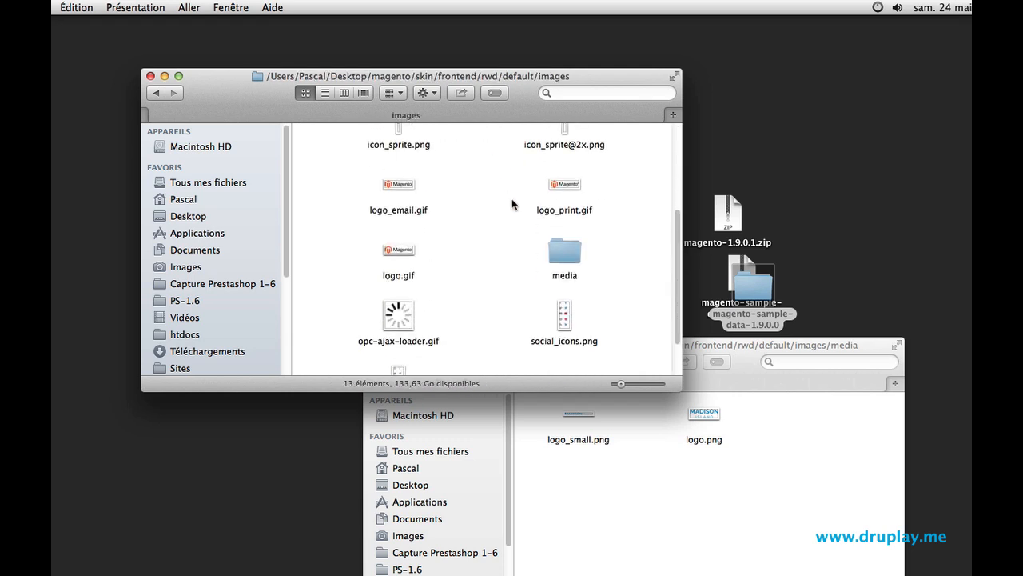
{"action": "double_click", "coordinate": [563, 251]}
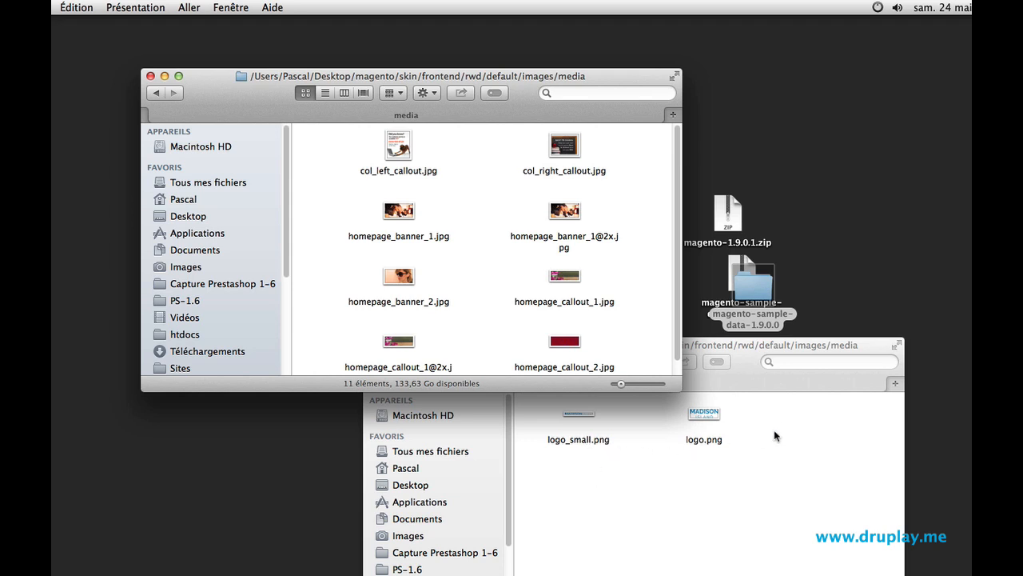
- Move logo_small.png and logo.png from the sample data media folder into the magento media folder, then close both windows
{"action": "left_click_drag", "start_coordinate": [783, 421], "coordinate": [470, 245]}
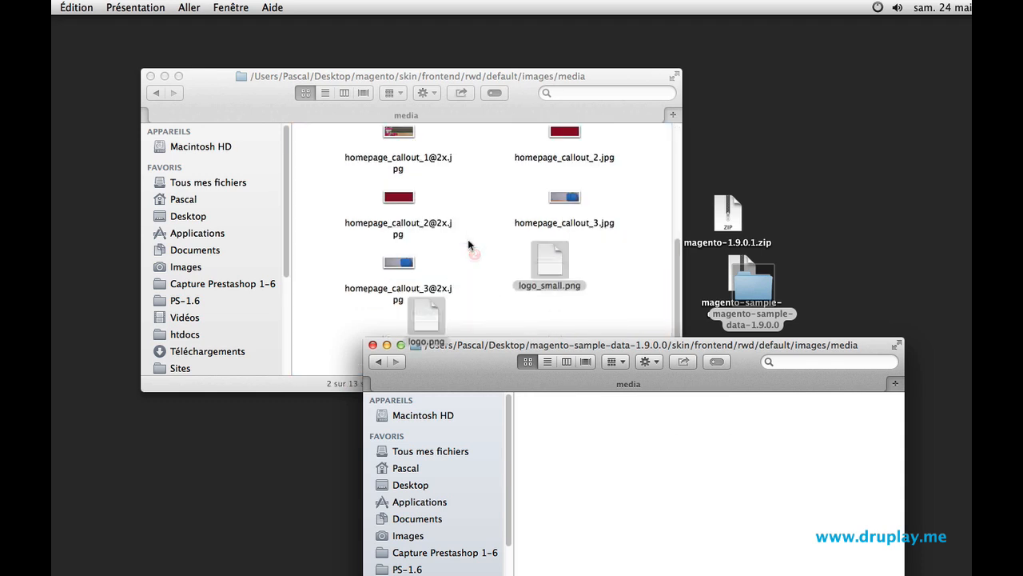
{"action": "left_click", "coordinate": [373, 345]}
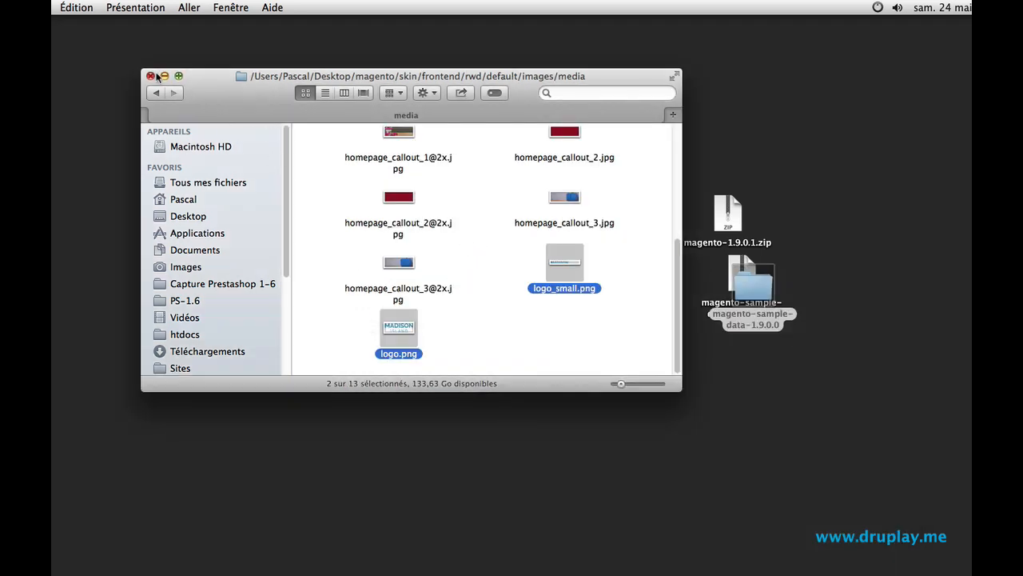
{"action": "left_click", "coordinate": [150, 76]}
{"action": "left_click", "coordinate": [496, 322]}
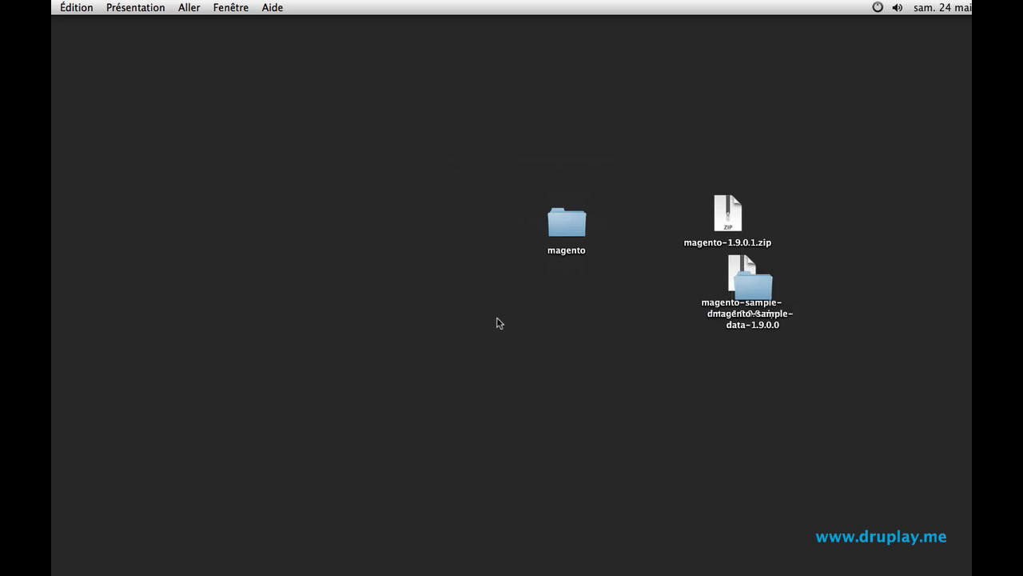
- Rename the magento folder on the desktop to basento
{"action": "left_click", "coordinate": [552, 251]}
{"action": "left_click", "coordinate": [559, 251]}
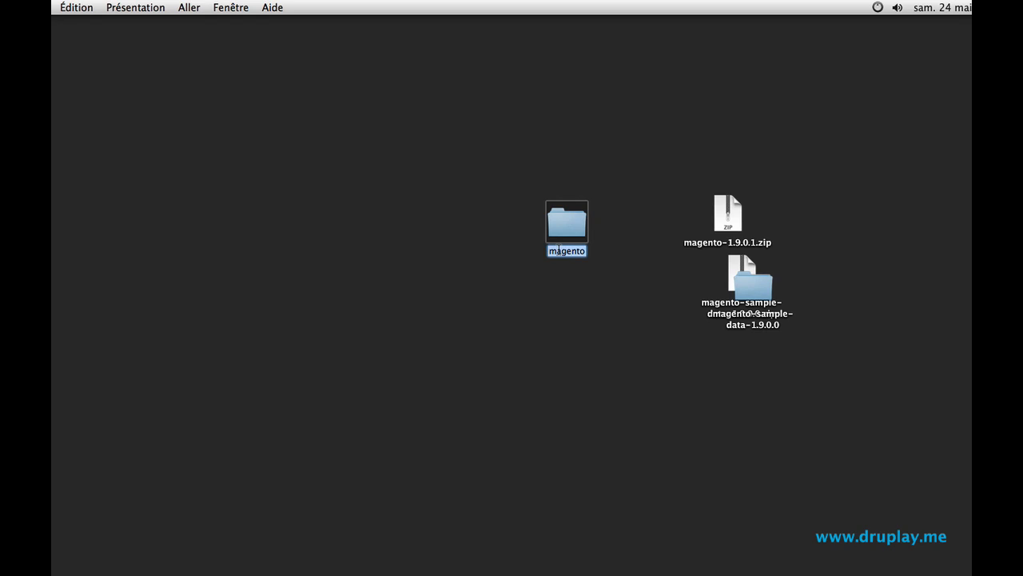
{"action": "type", "text": "basento"}
{"action": "key", "text": "Return"}
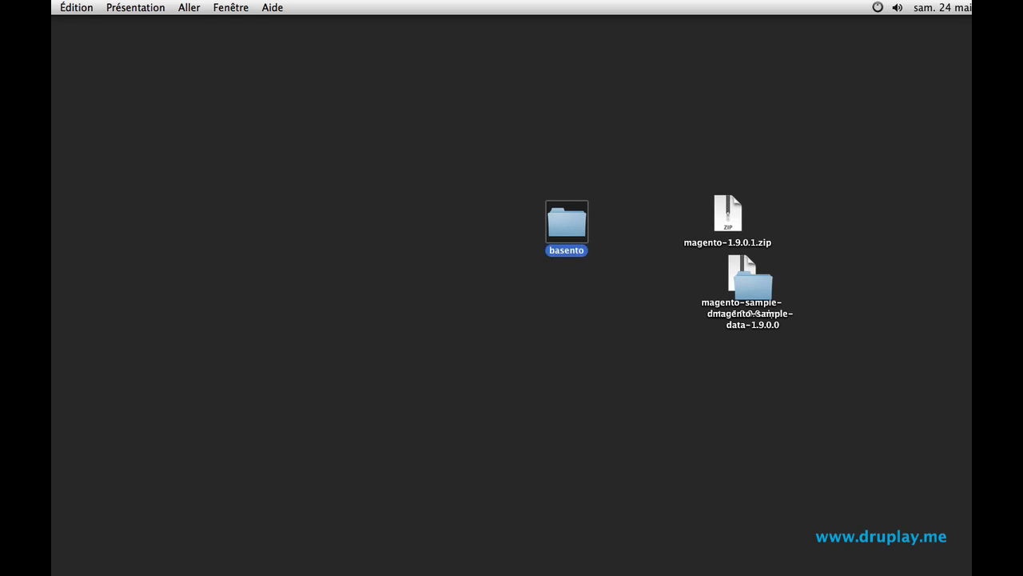
- Move the basento folder into /Applications/MAMP/htdocs
{"action": "left_click", "coordinate": [567, 307]}
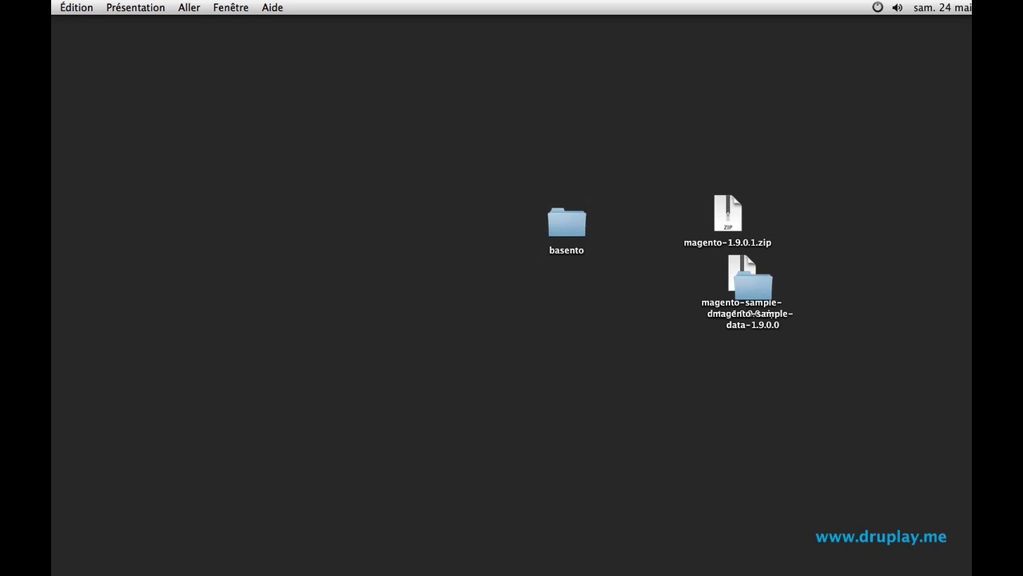
{"action": "key", "text": "super+n"}
{"action": "left_click", "coordinate": [128, 354]}
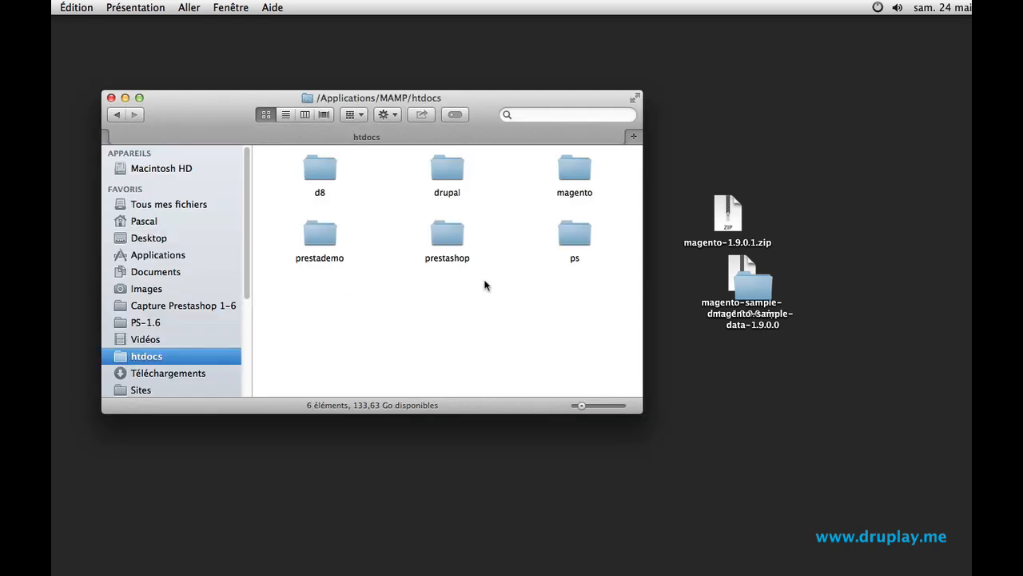
{"action": "left_click_drag", "start_coordinate": [563, 94], "coordinate": [574, 275]}
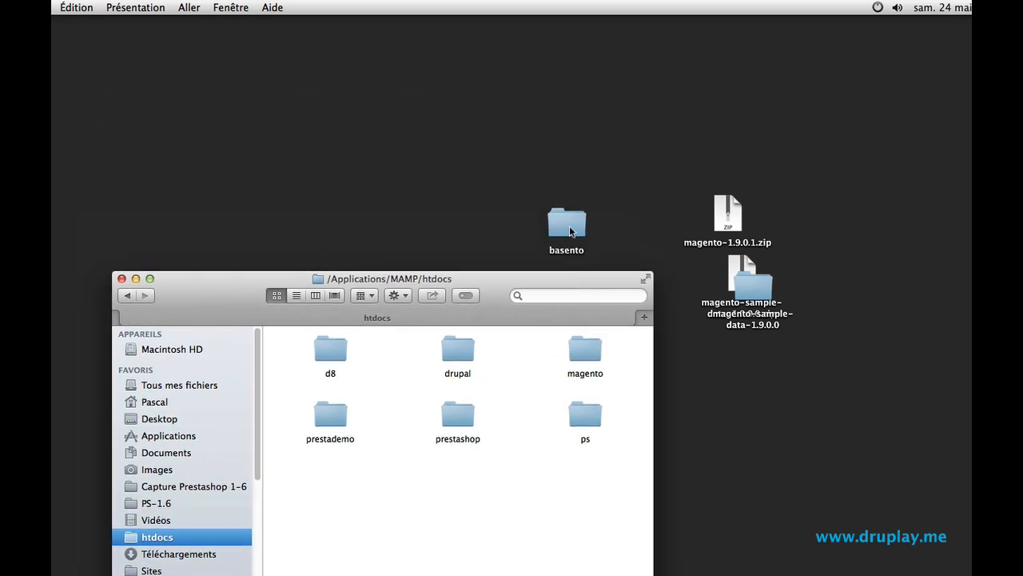
{"action": "left_click_drag", "start_coordinate": [570, 232], "coordinate": [529, 499]}
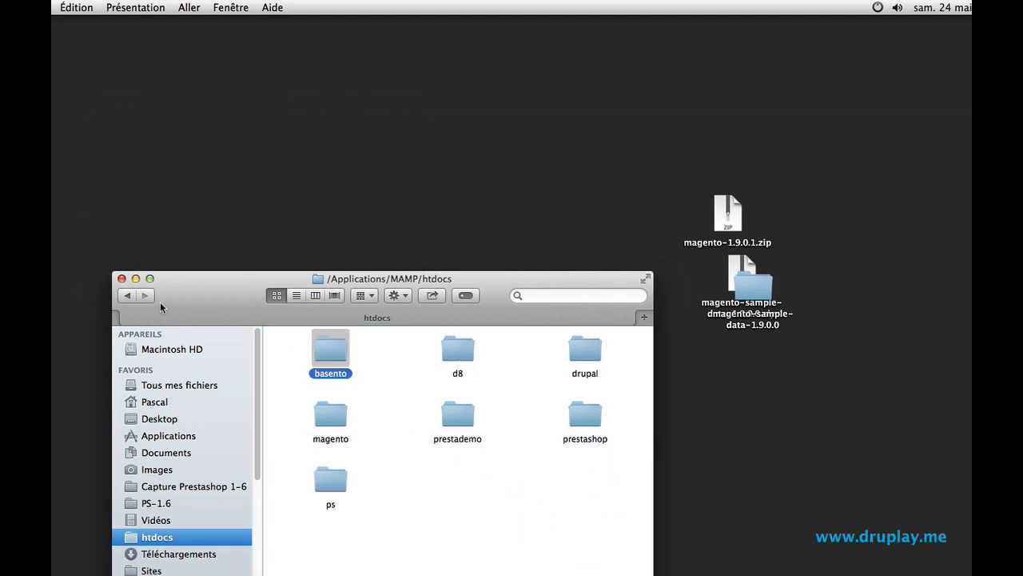
{"action": "left_click", "coordinate": [123, 279]}
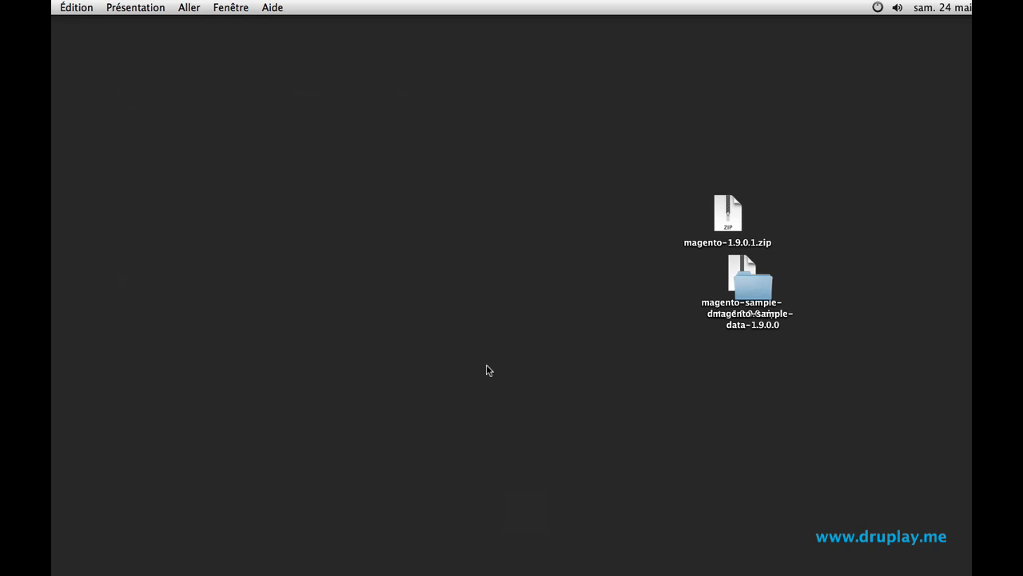
- Open phpMyAdmin from the MAMP start page
{"action": "left_click", "coordinate": [963, 572]}
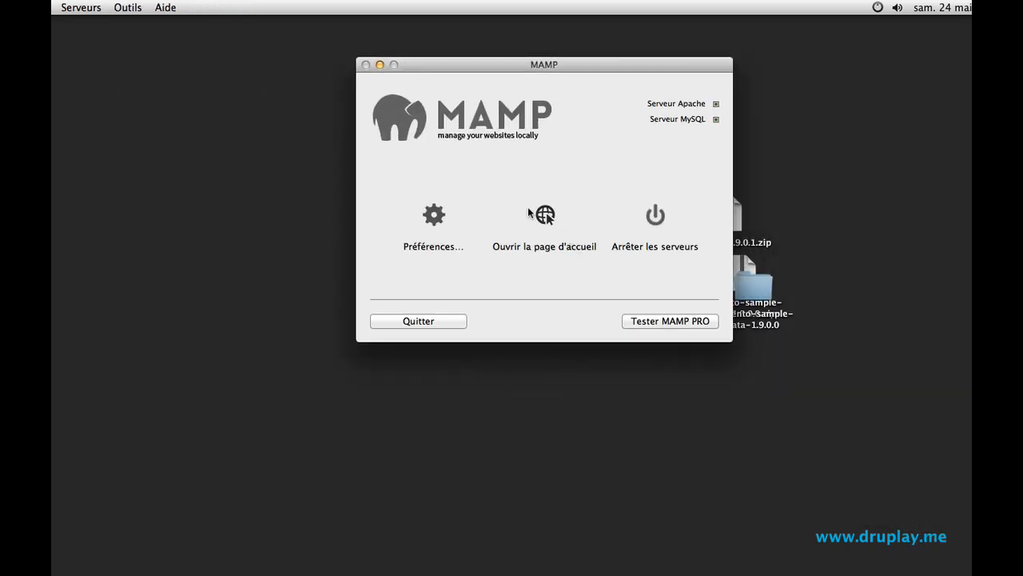
{"action": "left_click", "coordinate": [528, 211]}
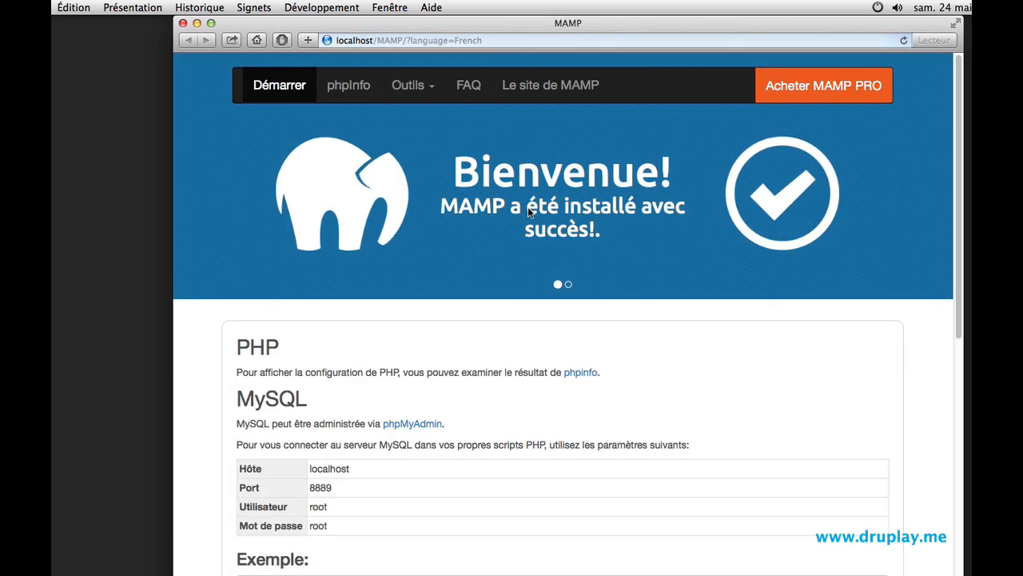
{"action": "left_click", "coordinate": [413, 86]}
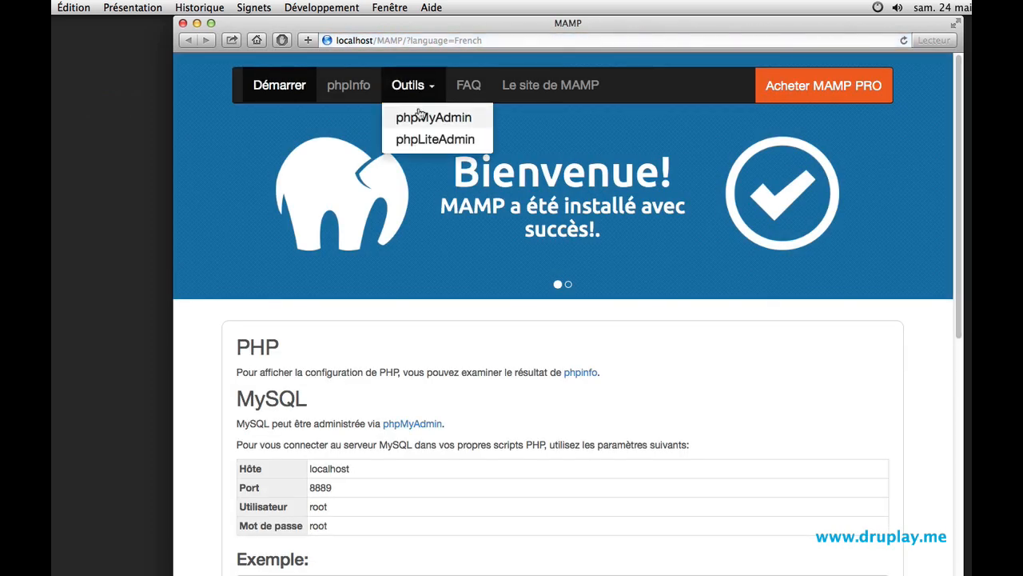
{"action": "left_click", "coordinate": [419, 117]}
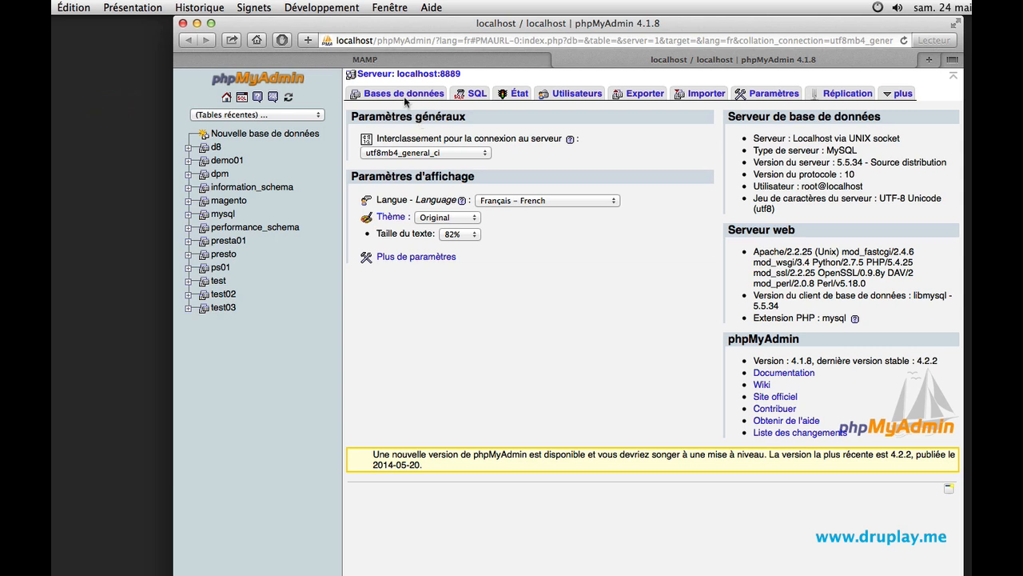
- Create a new database named basento
{"action": "left_click", "coordinate": [405, 94]}
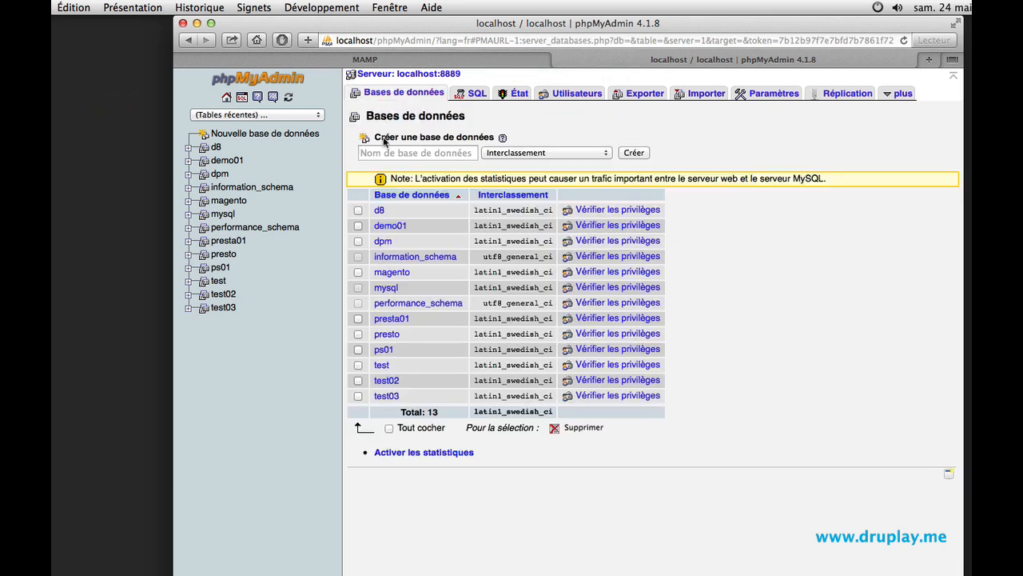
{"action": "left_click", "coordinate": [383, 150]}
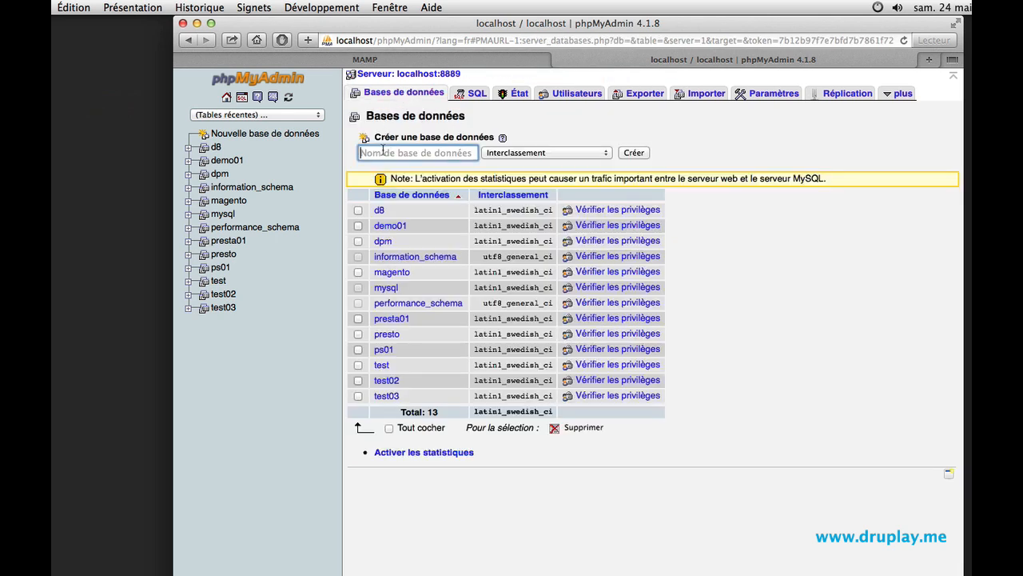
{"action": "type", "text": "basento"}
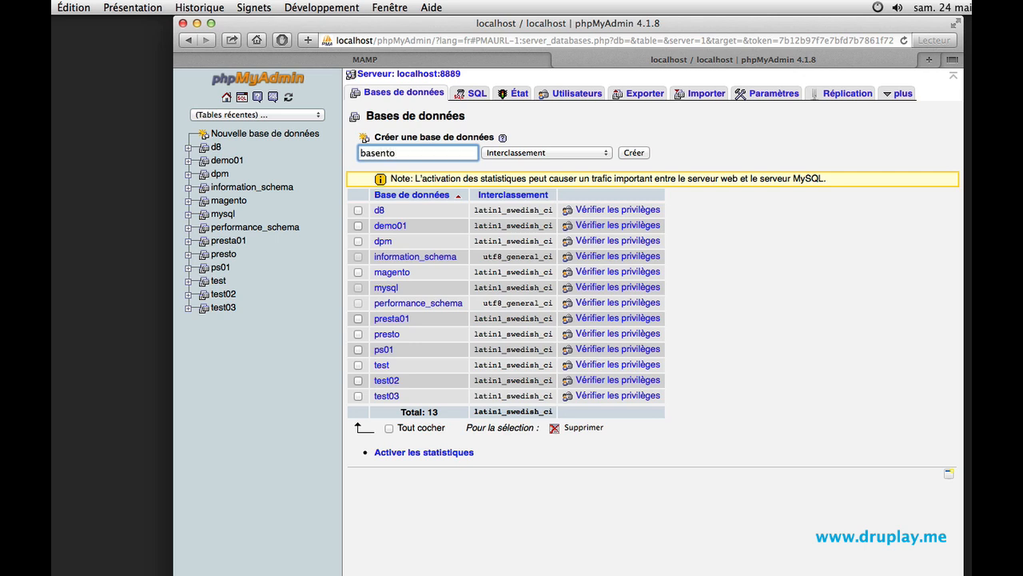
{"action": "left_click", "coordinate": [631, 151]}
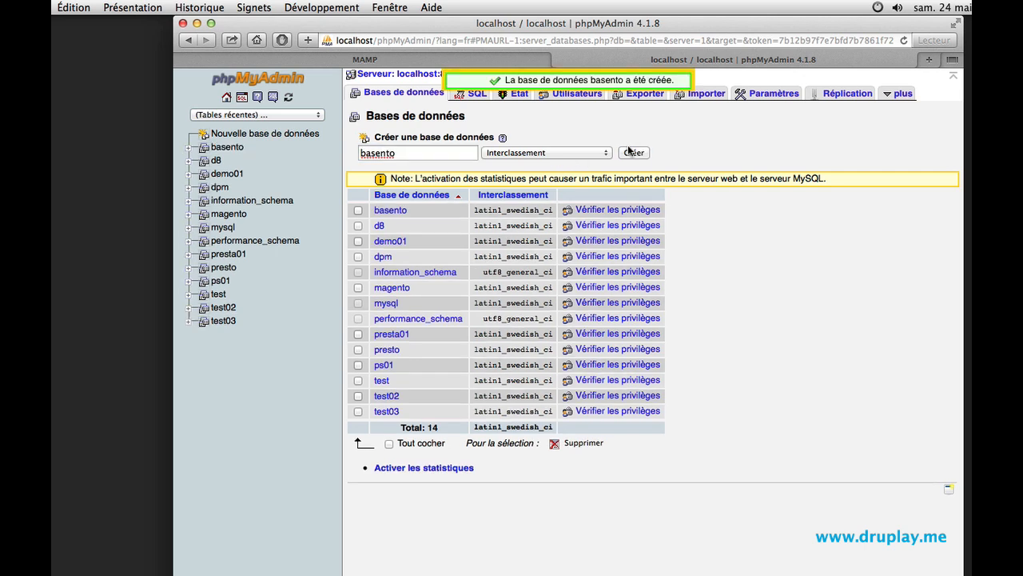
{"action": "left_click", "coordinate": [629, 85]}
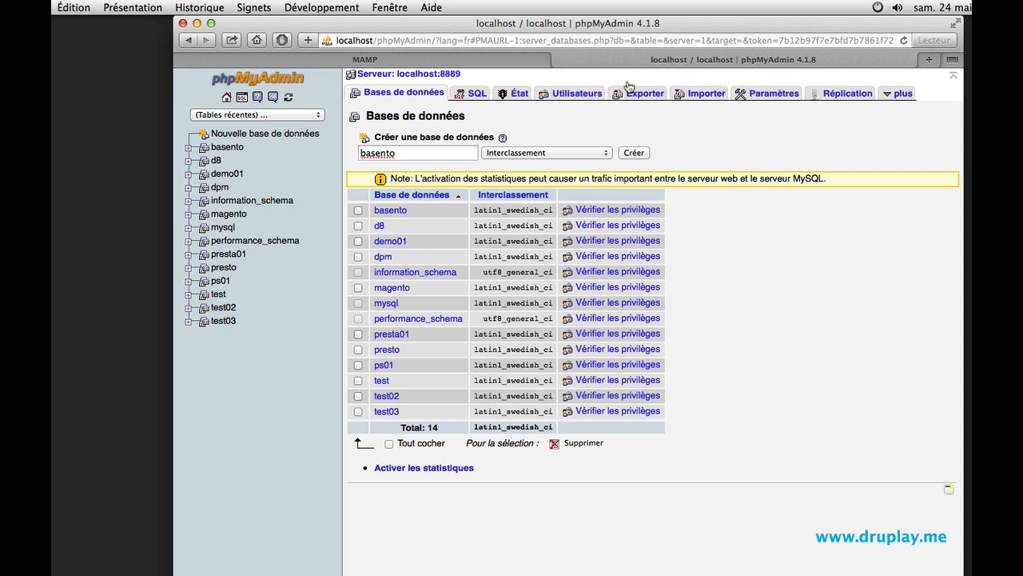
- Import magento_sample_data_for_1.9.0.0.sql from the sample data folder into the basento database
{"action": "left_click", "coordinate": [234, 147]}
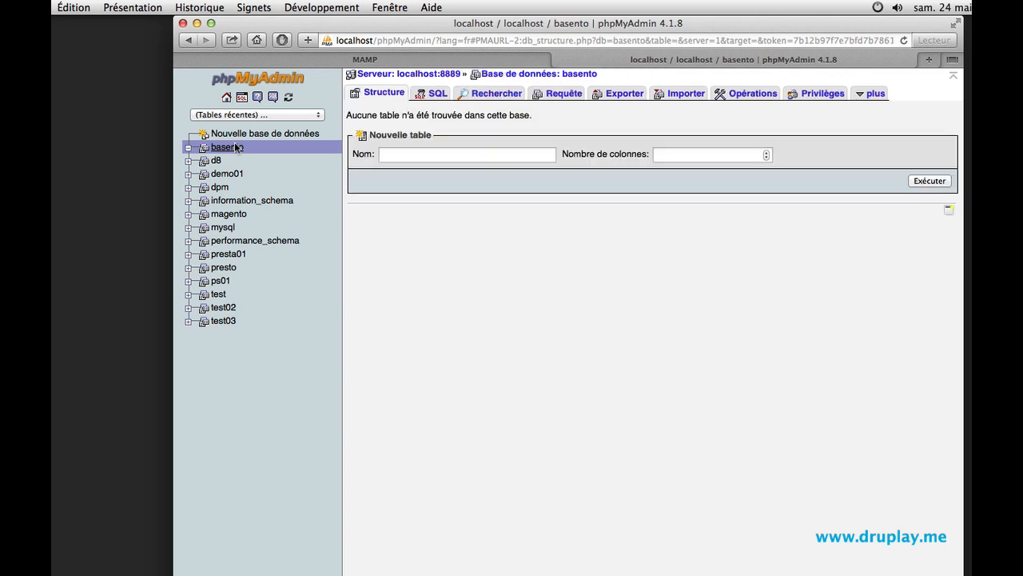
{"action": "left_click", "coordinate": [673, 95]}
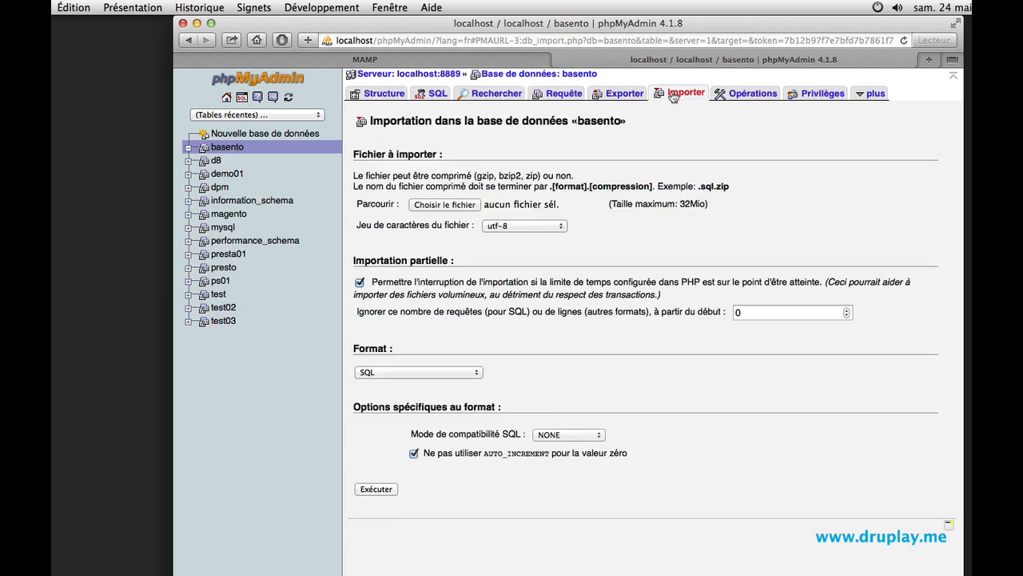
{"action": "left_click", "coordinate": [446, 207]}
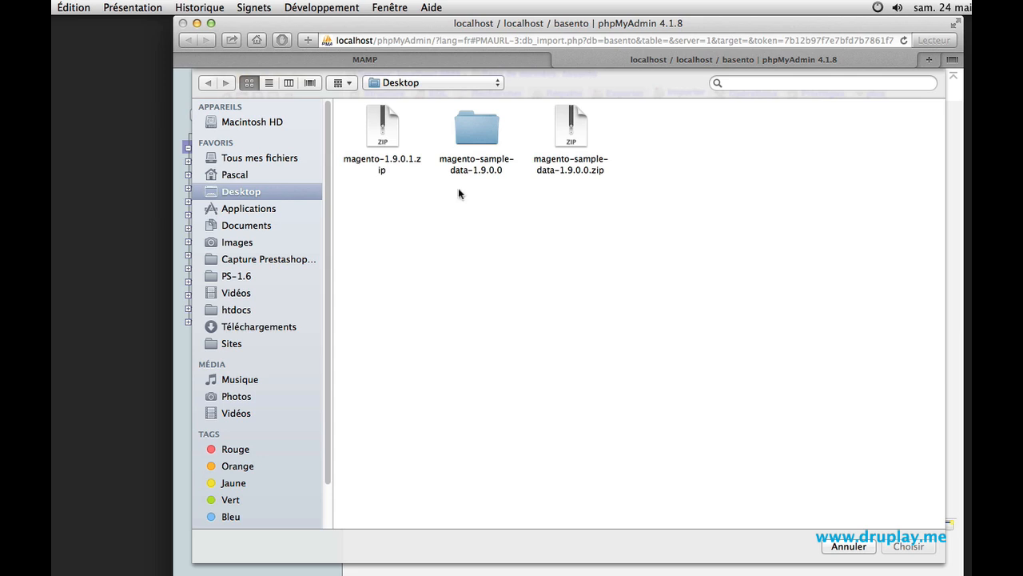
{"action": "double_click", "coordinate": [471, 134]}
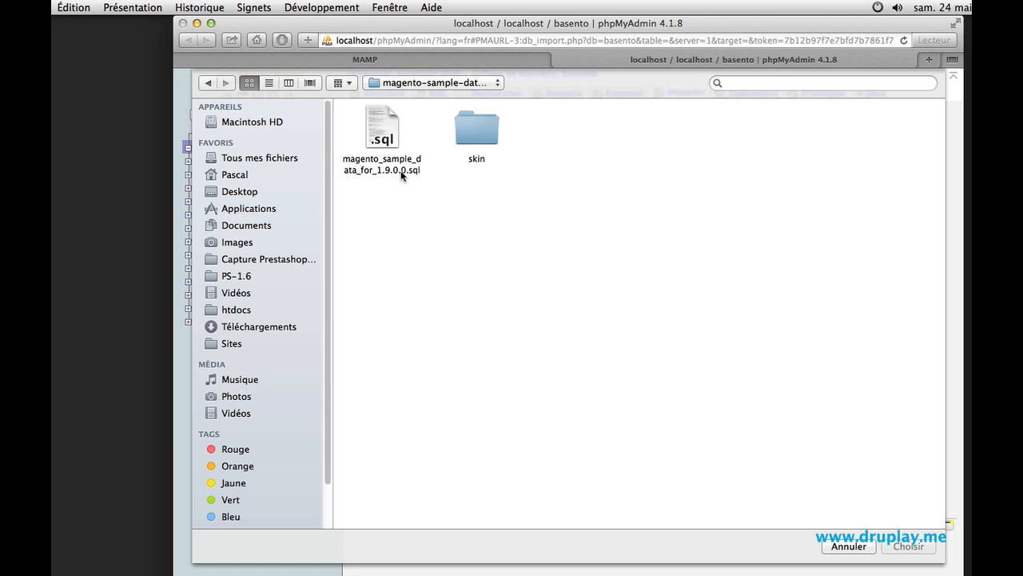
{"action": "left_click", "coordinate": [385, 139]}
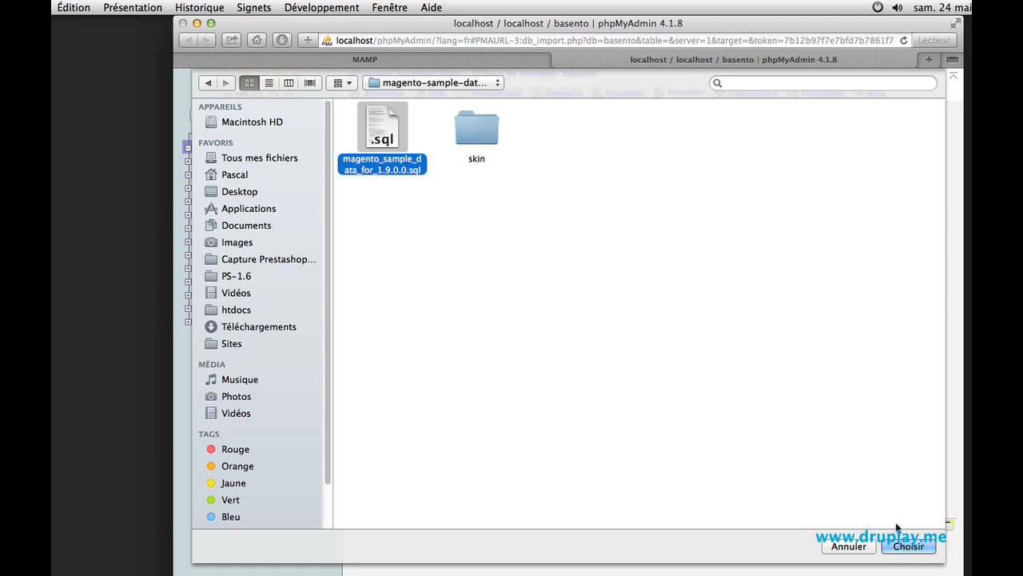
{"action": "left_click", "coordinate": [908, 545]}
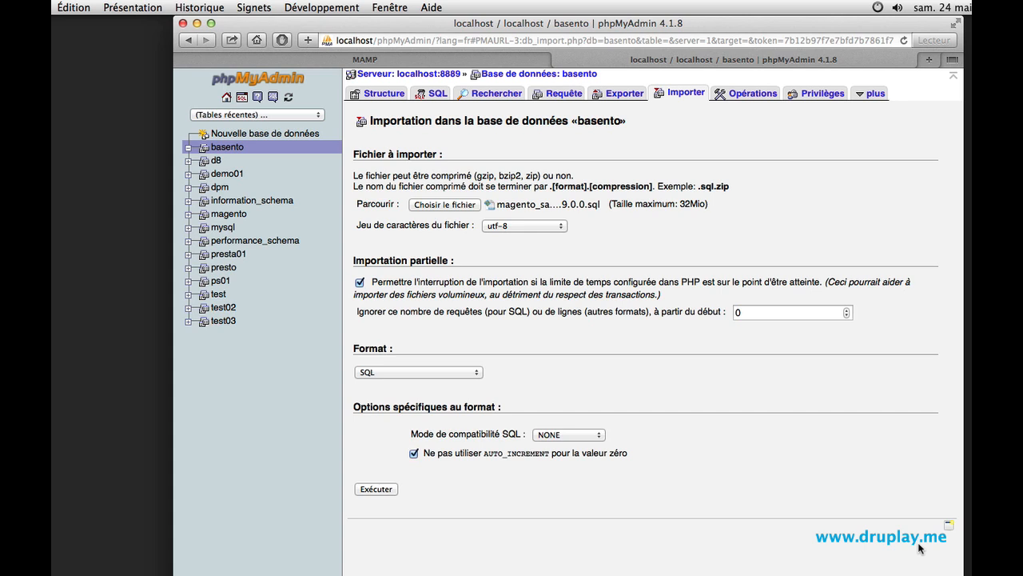
{"action": "left_click", "coordinate": [375, 489]}
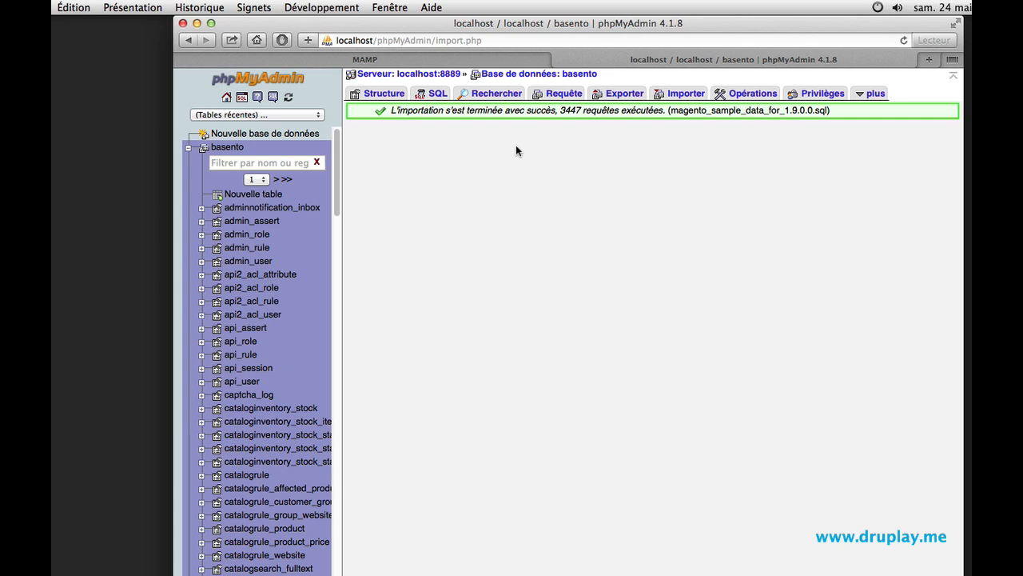
- Open 127.0.0.1/basento in the browser to launch the Magento installation wizard
{"action": "left_click", "coordinate": [499, 39]}
{"action": "left_click_drag", "start_coordinate": [500, 39], "coordinate": [298, 31]}
{"action": "type", "text": "127"}
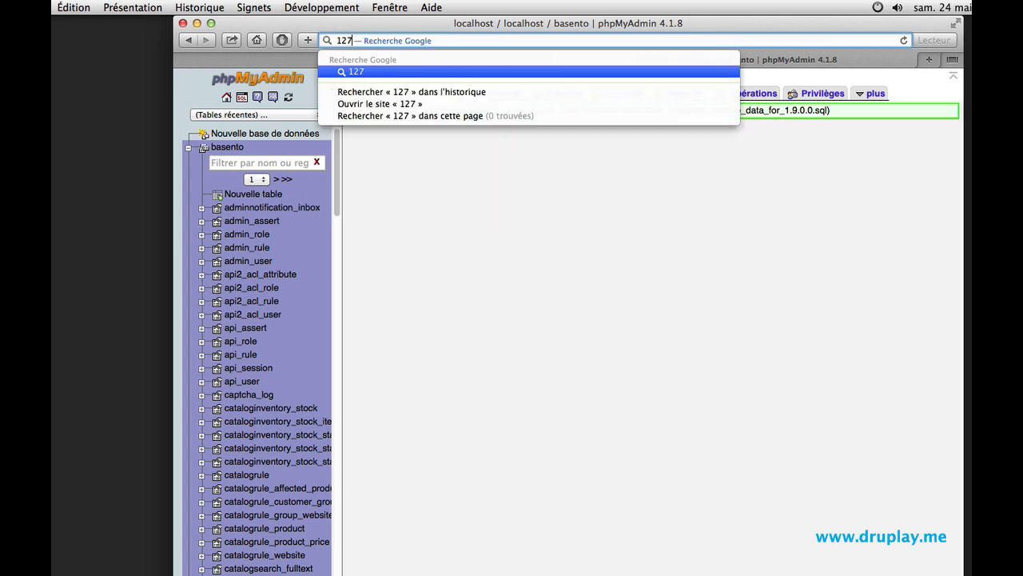
{"action": "type", "text": ".0"}
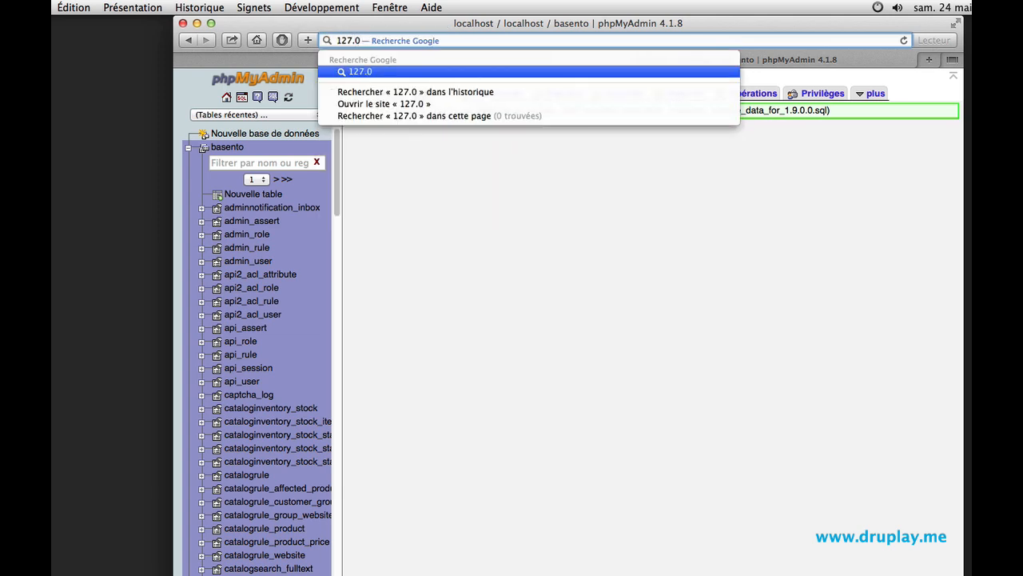
{"action": "type", "text": ".0."}
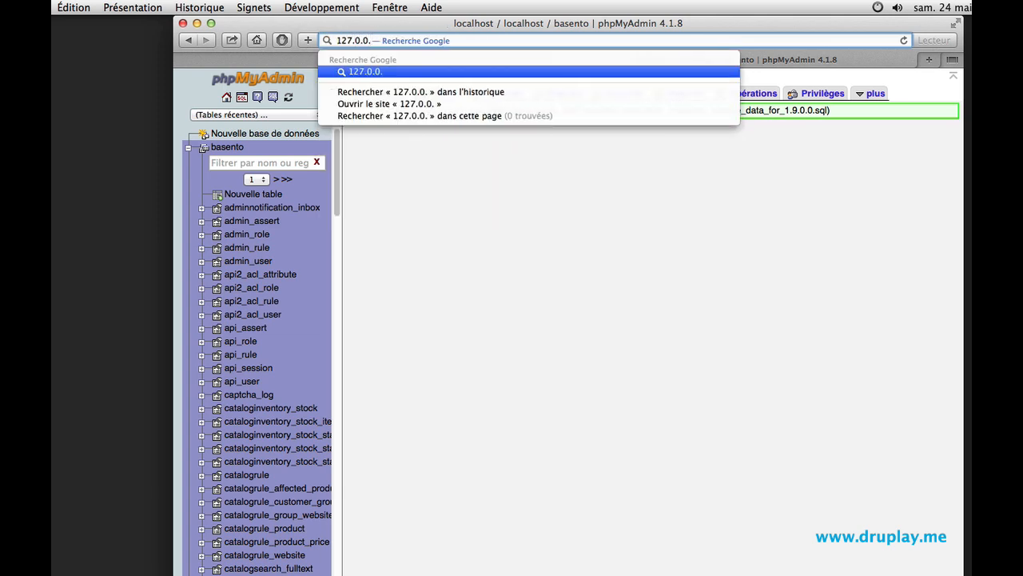
{"action": "type", "text": "1/"}
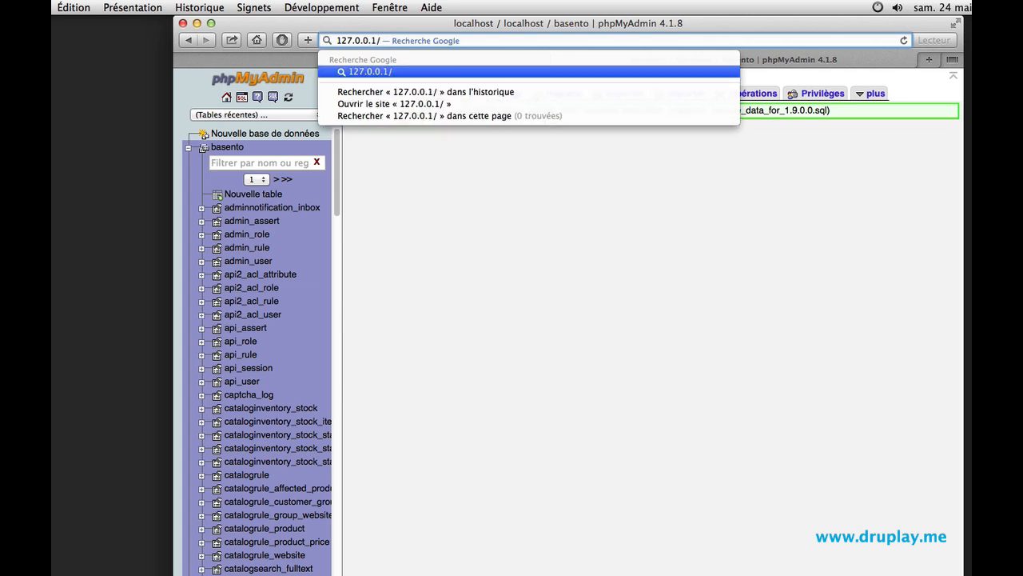
{"action": "type", "text": "basento"}
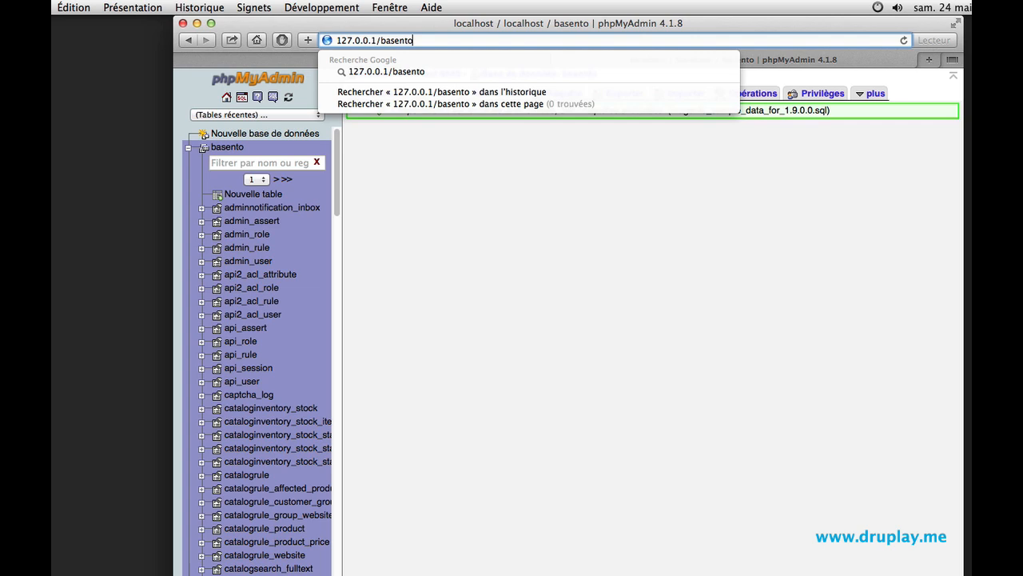
{"action": "key", "text": "Return"}
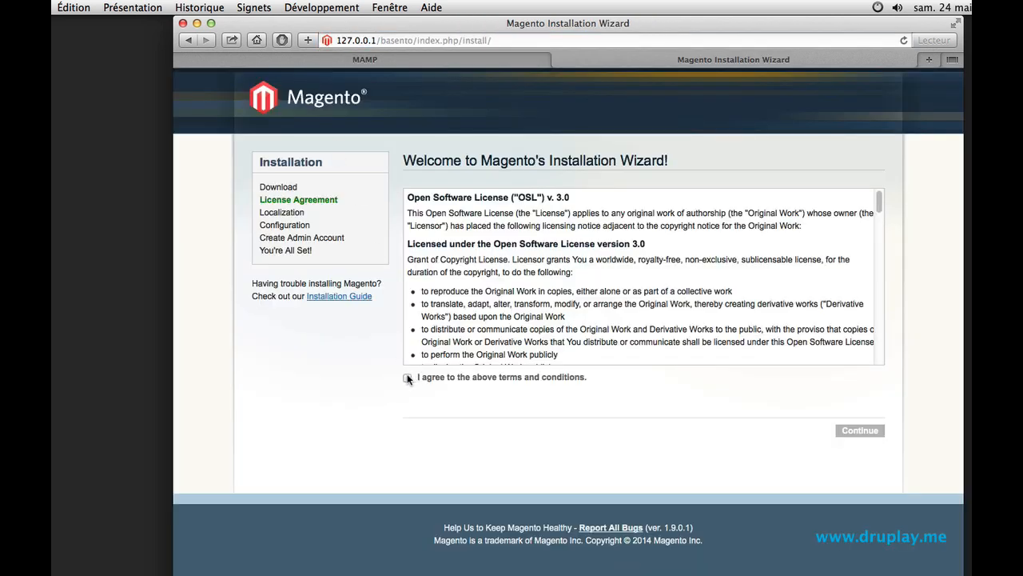
- Accept the license terms and continue to the next installer page
{"action": "left_click", "coordinate": [408, 378]}
{"action": "left_click", "coordinate": [851, 433]}
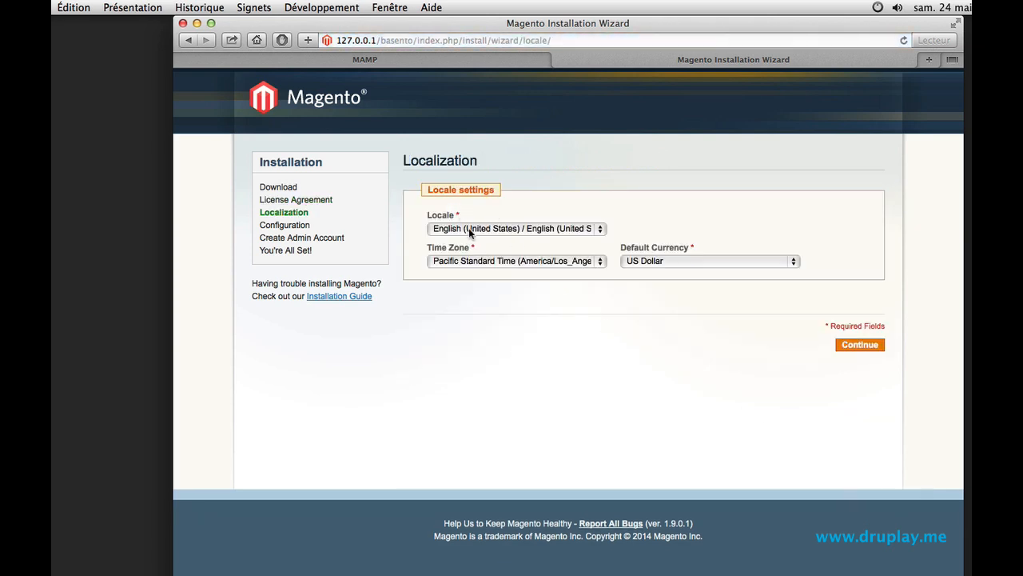
- Set the locale to Français (France), time zone to Romance Standard Time (Europe/Paris) and default currency to euro, then continue
{"action": "left_click", "coordinate": [470, 230]}
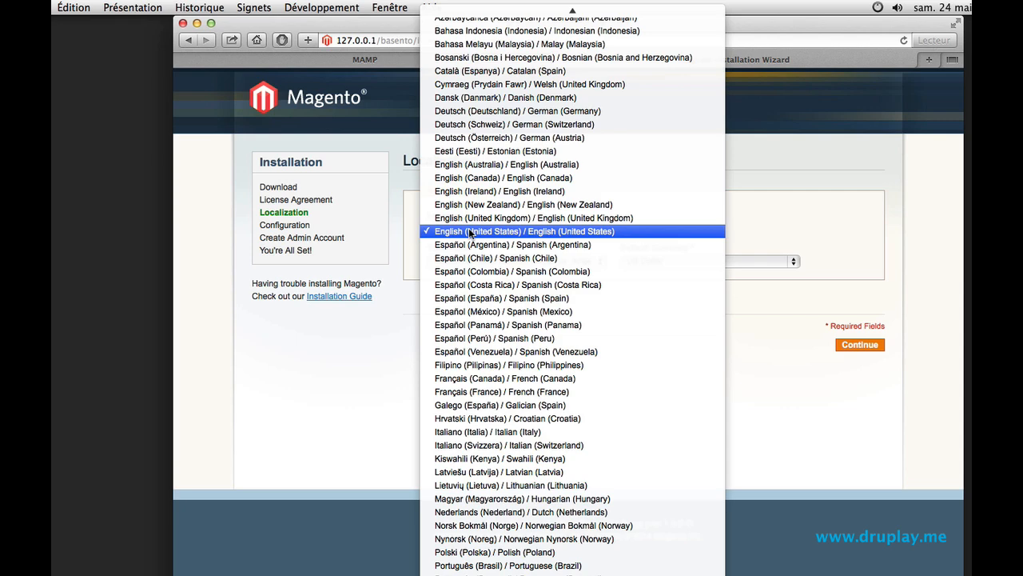
{"action": "left_click", "coordinate": [496, 392]}
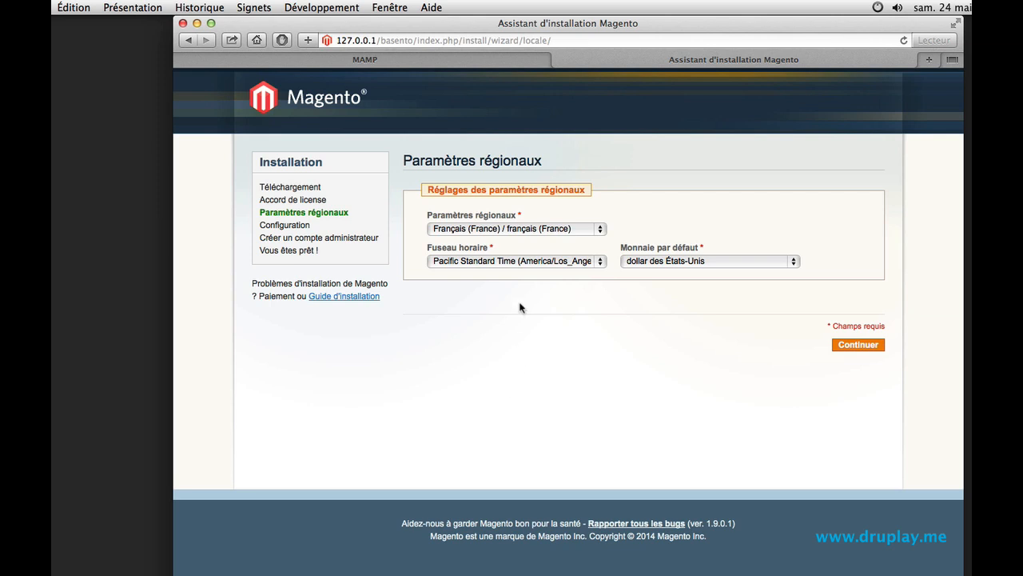
{"action": "left_click", "coordinate": [522, 262]}
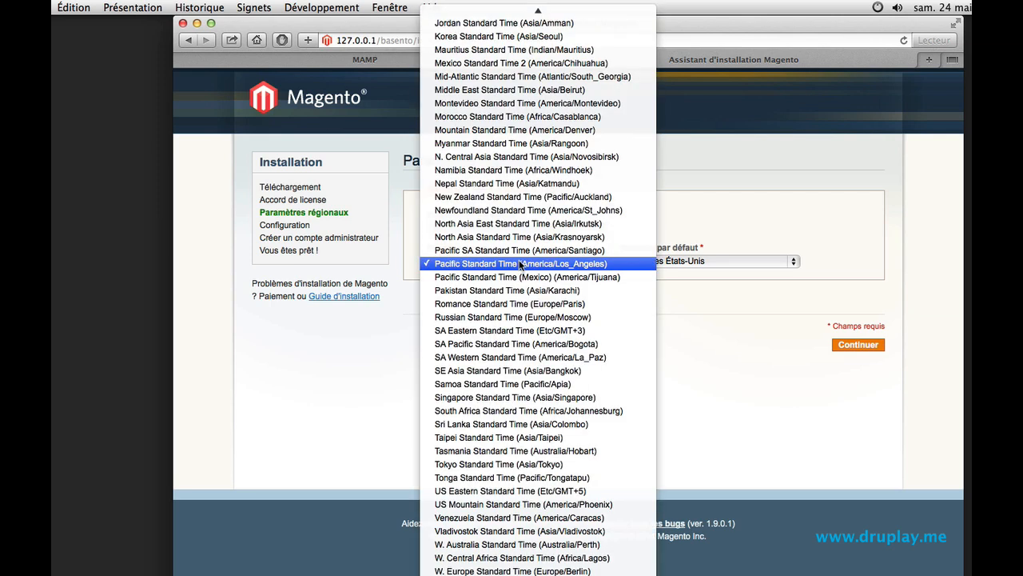
{"action": "left_click", "coordinate": [482, 303]}
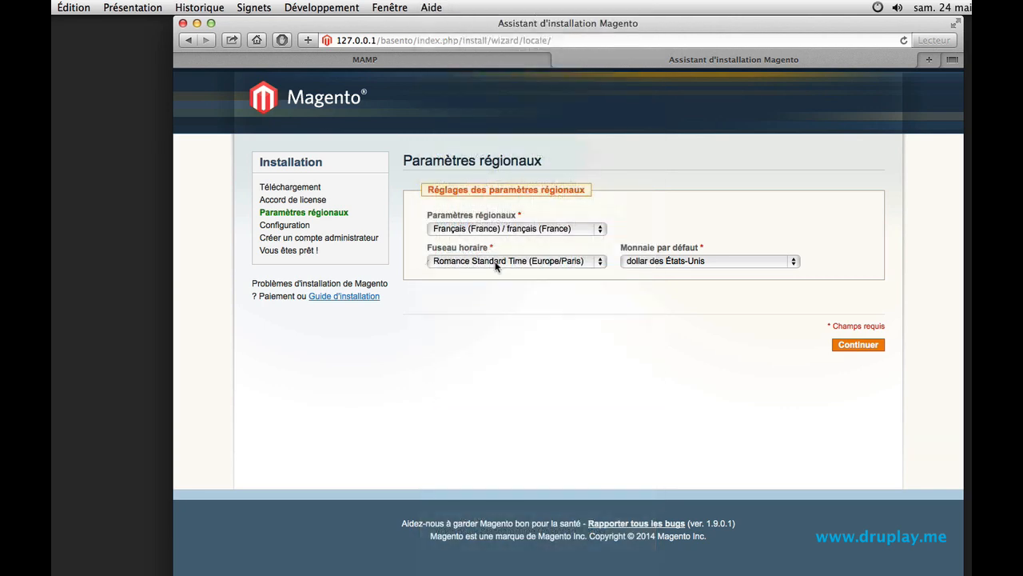
{"action": "left_click", "coordinate": [674, 263]}
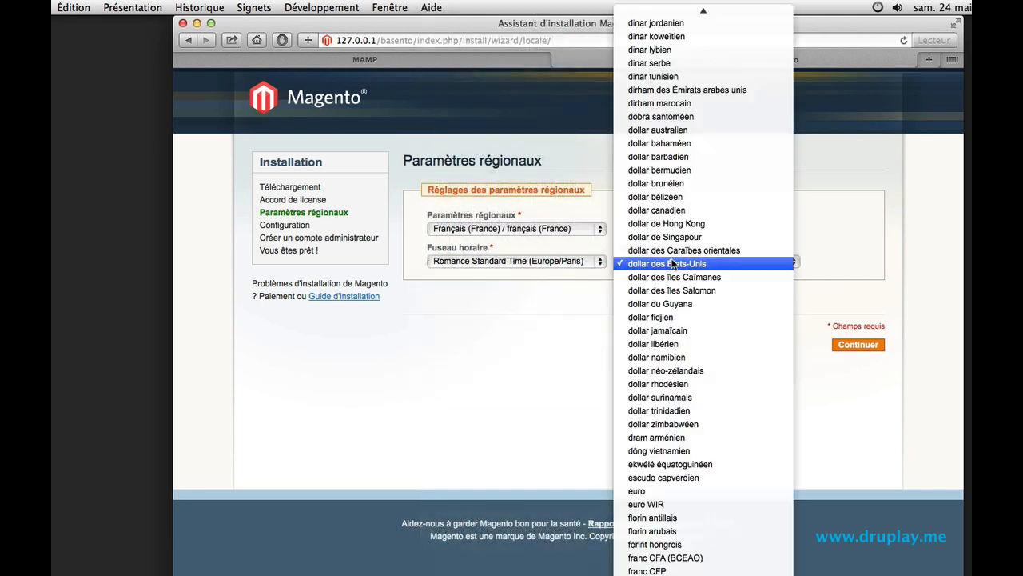
{"action": "left_click", "coordinate": [681, 490]}
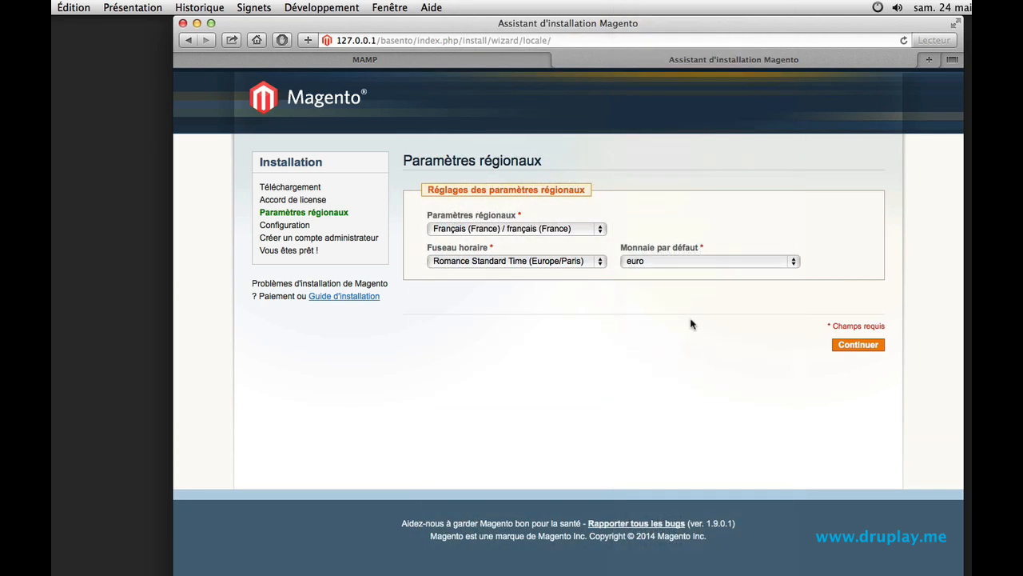
{"action": "left_click", "coordinate": [845, 348]}
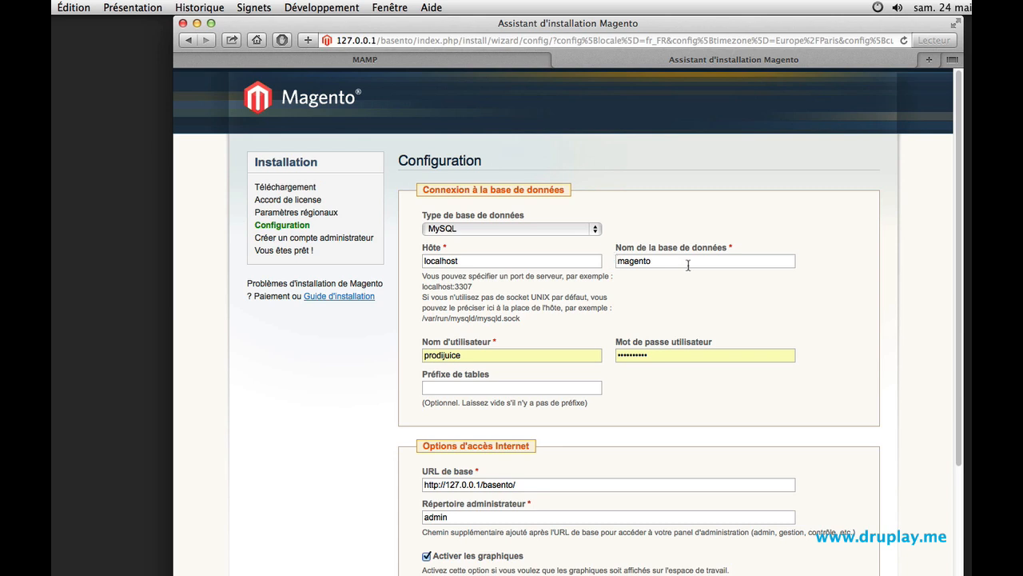
- Set the database name to basento and the database user name to root
{"action": "left_click_drag", "start_coordinate": [685, 263], "coordinate": [595, 241]}
{"action": "type", "text": "basento"}
{"action": "mouse_move", "coordinate": [498, 350]}
{"action": "left_mouse_down"}
{"action": "mouse_move", "coordinate": [394, 350]}
{"action": "mouse_move", "coordinate": [503, 363]}
{"action": "left_mouse_up"}
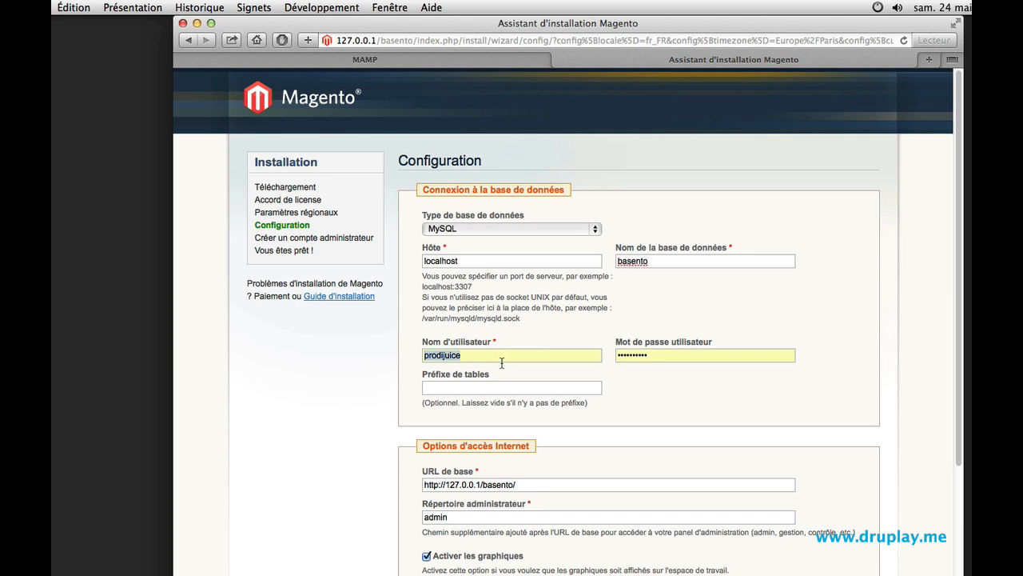
{"action": "type", "text": "root"}
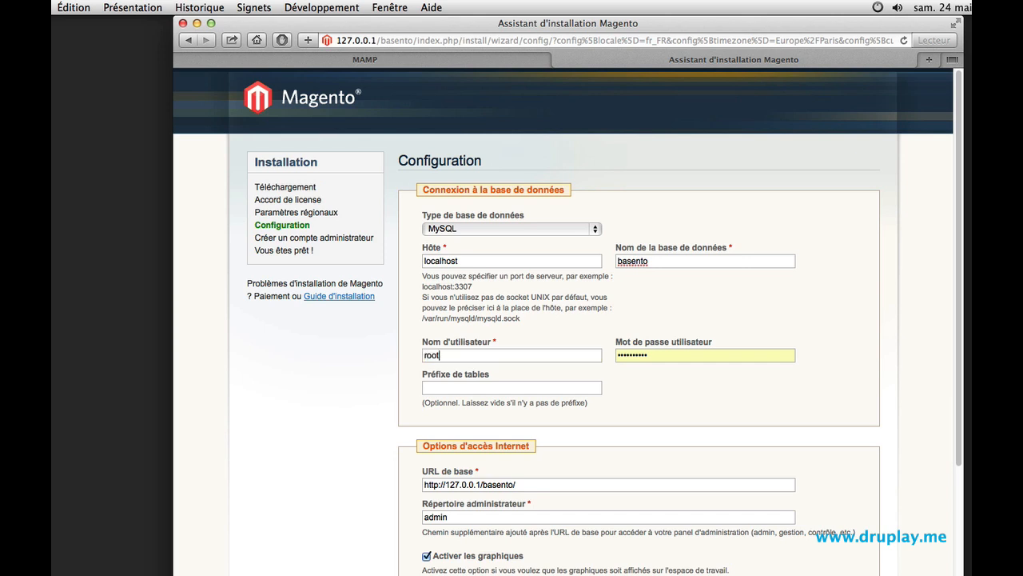
- Enter the database user password, continue past the configuration page, and decline saving the password for now
{"action": "key", "text": "Tab"}
{"action": "type", "text": "root"}
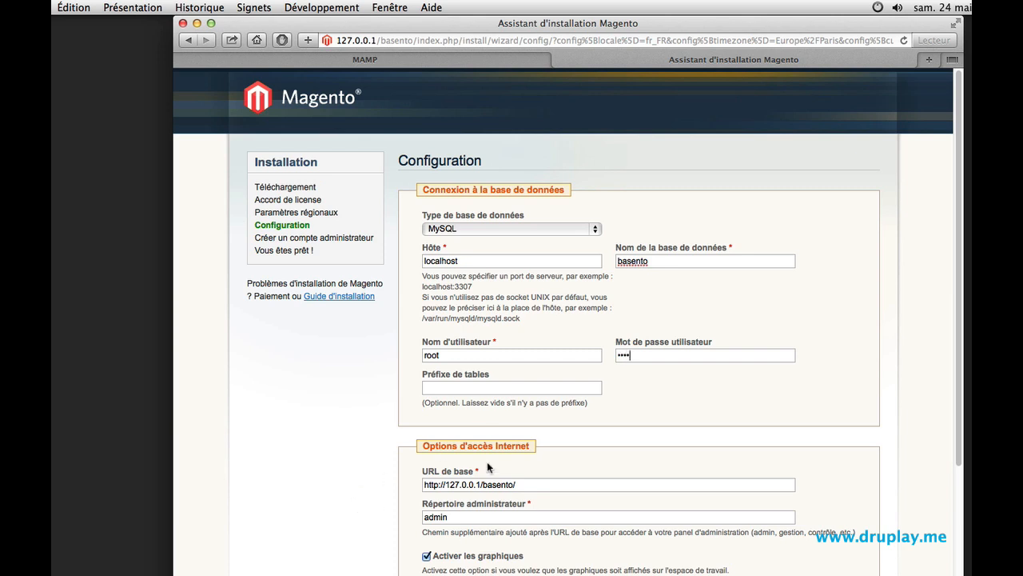
{"action": "scroll", "coordinate": [558, 461], "scroll_direction": "down", "scroll_amount": 4}
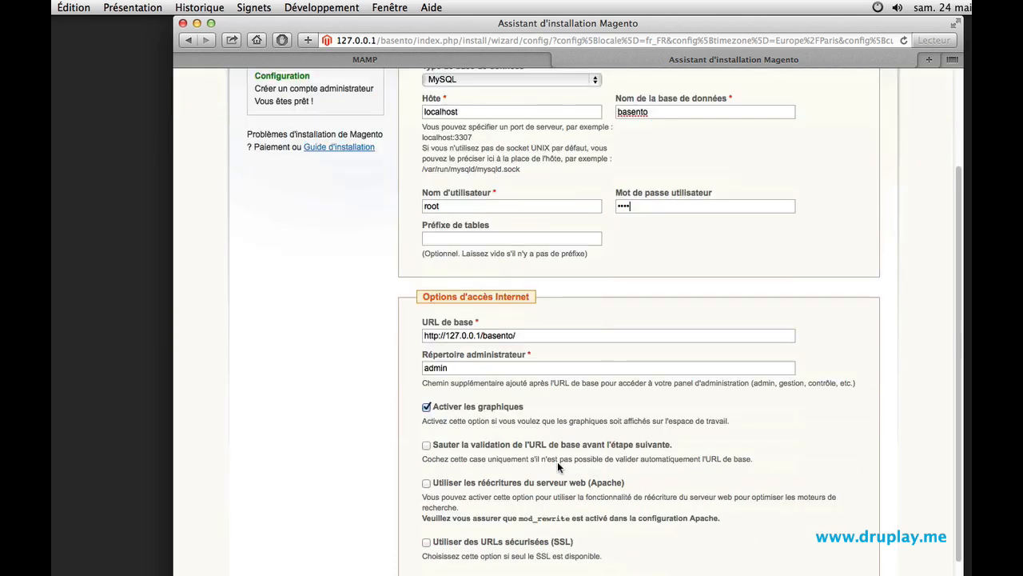
{"action": "scroll", "coordinate": [557, 467], "scroll_direction": "down", "scroll_amount": 4}
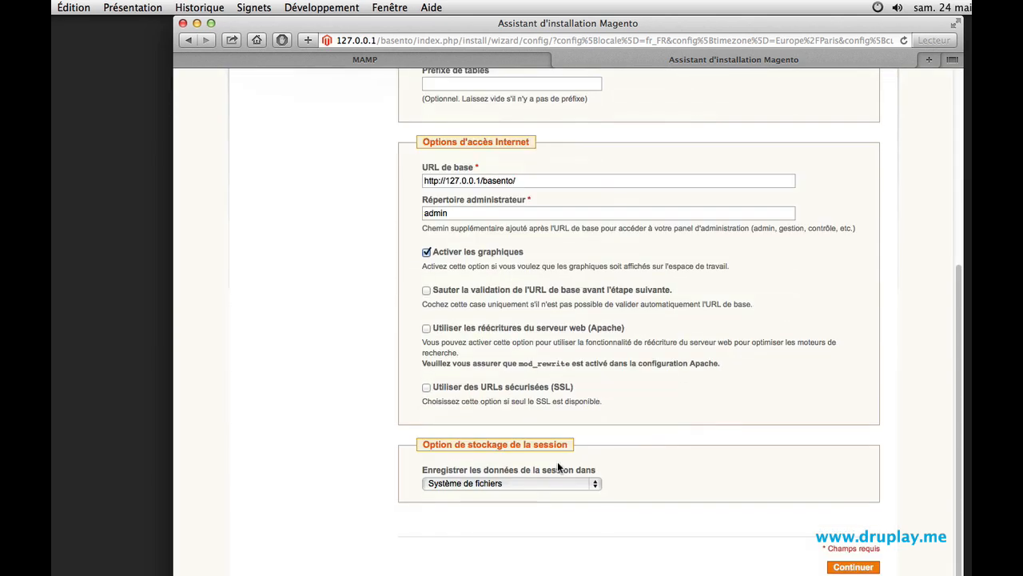
{"action": "left_click", "coordinate": [845, 568]}
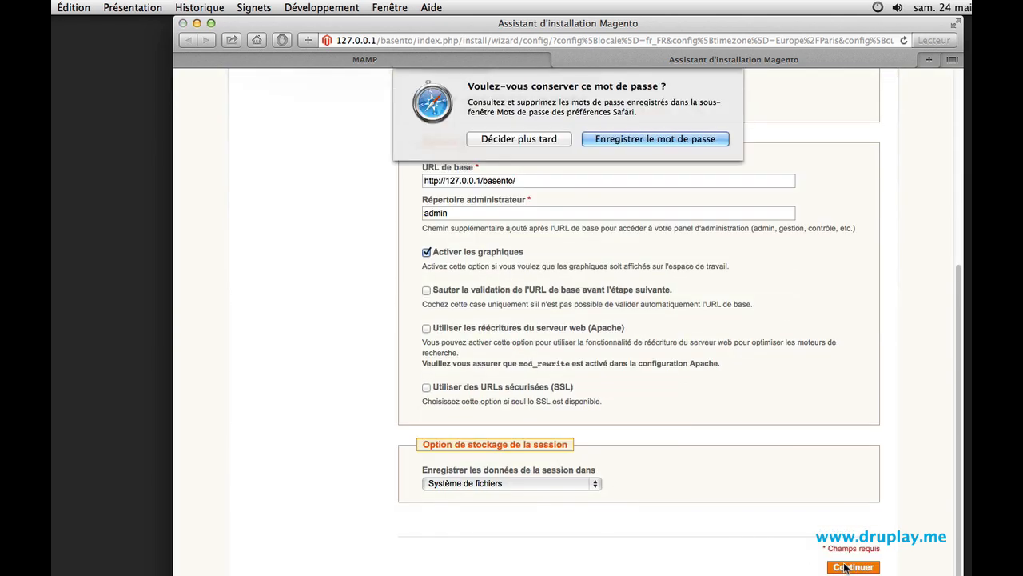
{"action": "left_click", "coordinate": [544, 142]}
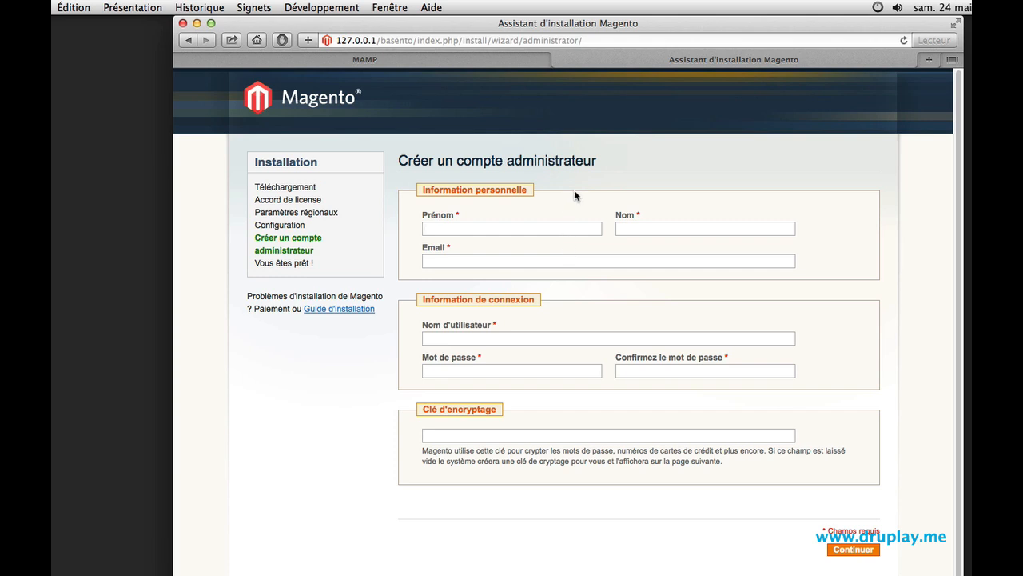
- Fill in the administrator's first name, last name, e-mail address and user name
{"action": "type", "text": "Pascal"}
{"action": "key", "text": "Tab"}
{"action": "type", "text": "Druplayme"}
{"action": "key", "text": "Tab"}
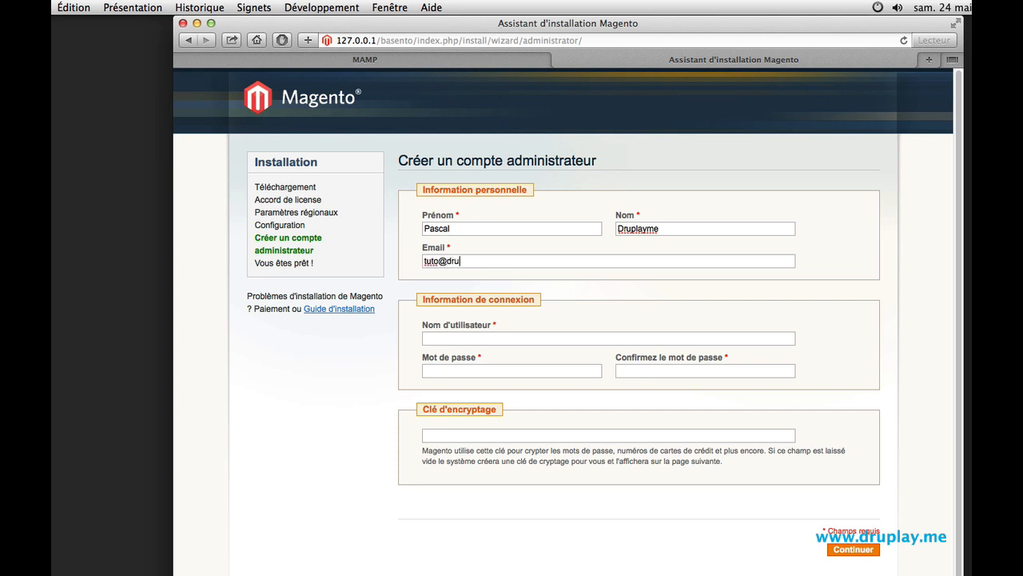
{"action": "left_click", "coordinate": [509, 338]}
{"action": "type", "text": "pascal"}
- Enter and confirm the administrator password, then continue to finish the installation
{"action": "left_click", "coordinate": [532, 370]}
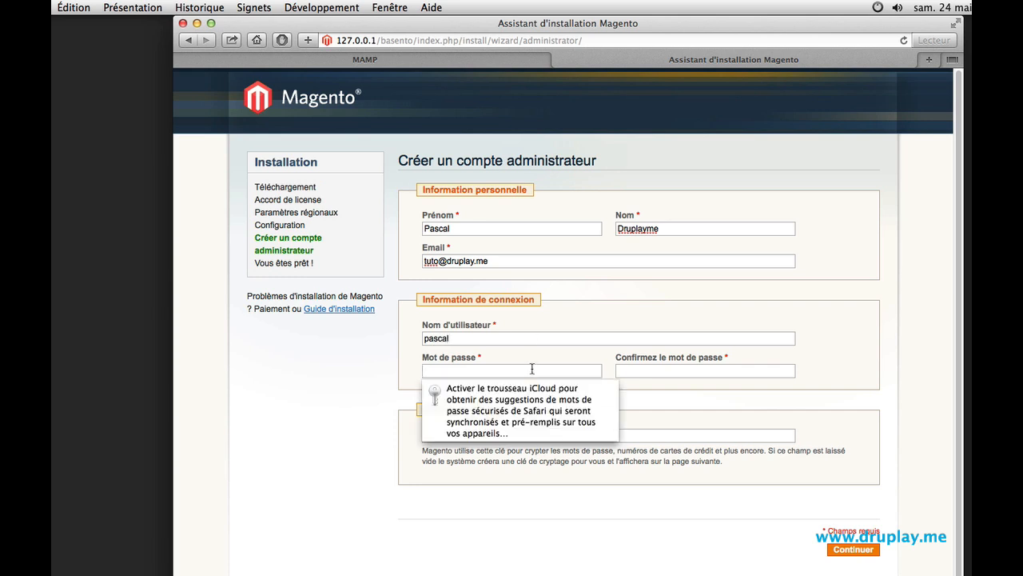
{"action": "type", "text": "••••••••••"}
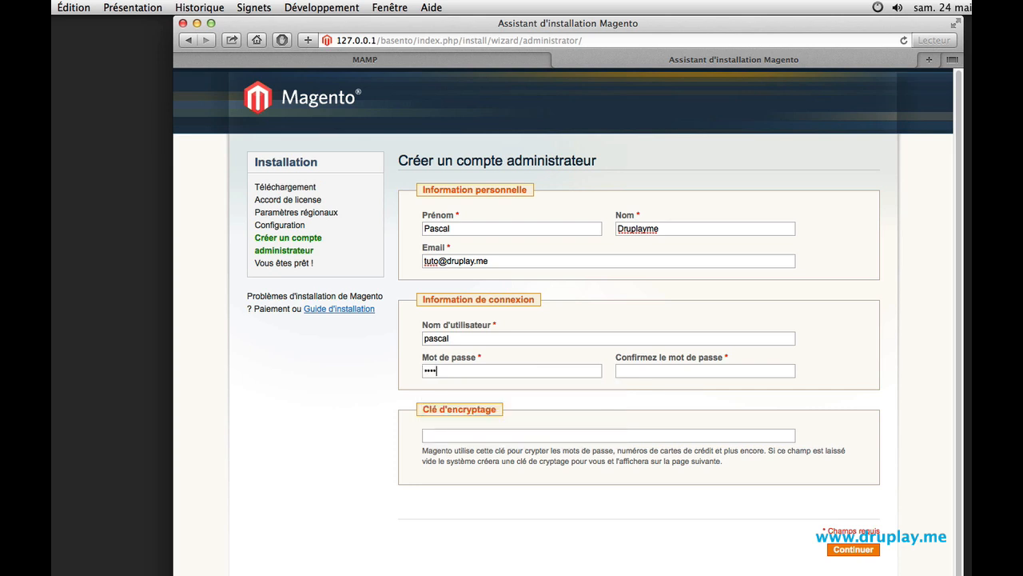
{"action": "key", "text": "Tab"}
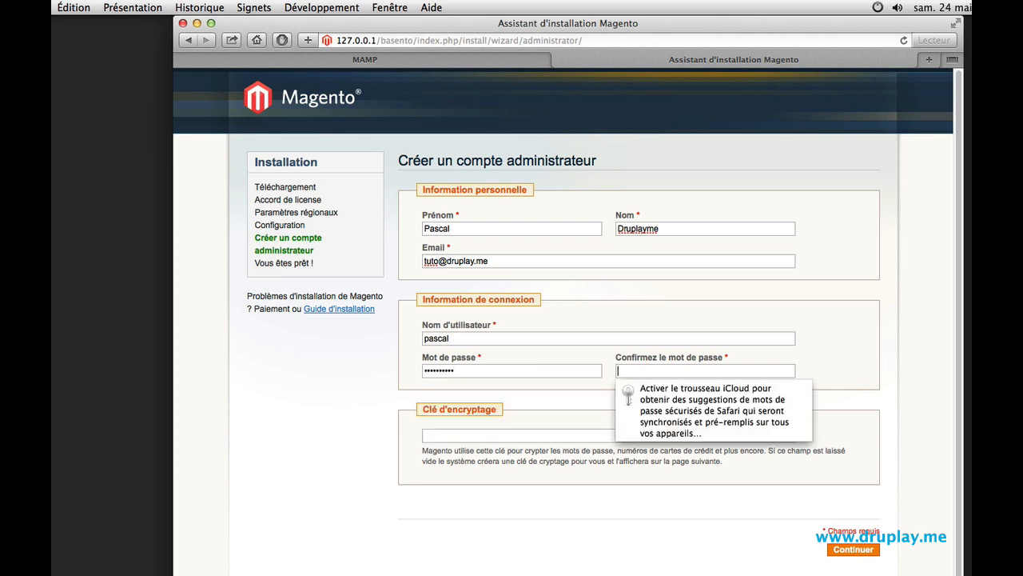
{"action": "type", "text": "••••••••••"}
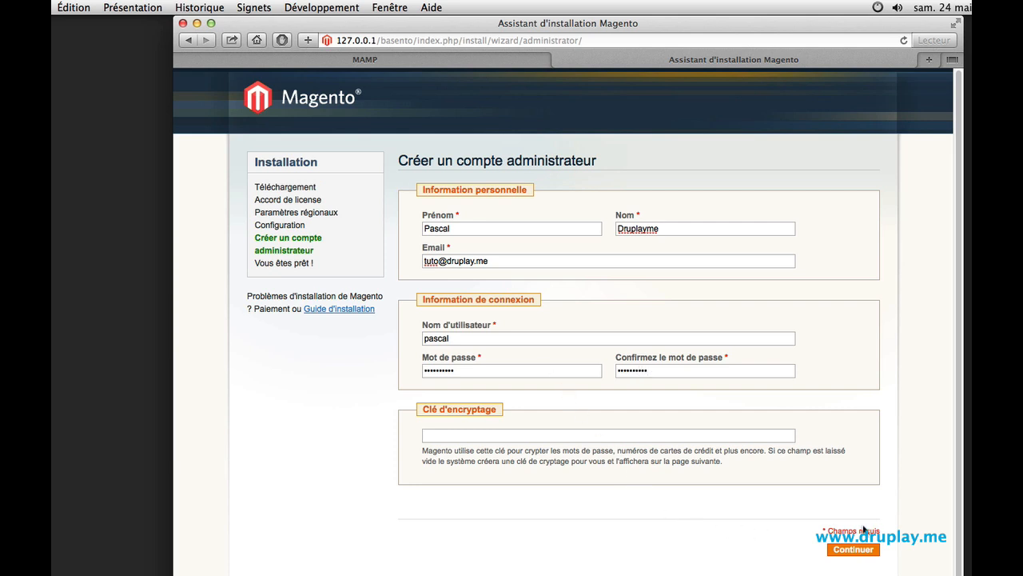
{"action": "left_click", "coordinate": [852, 549]}
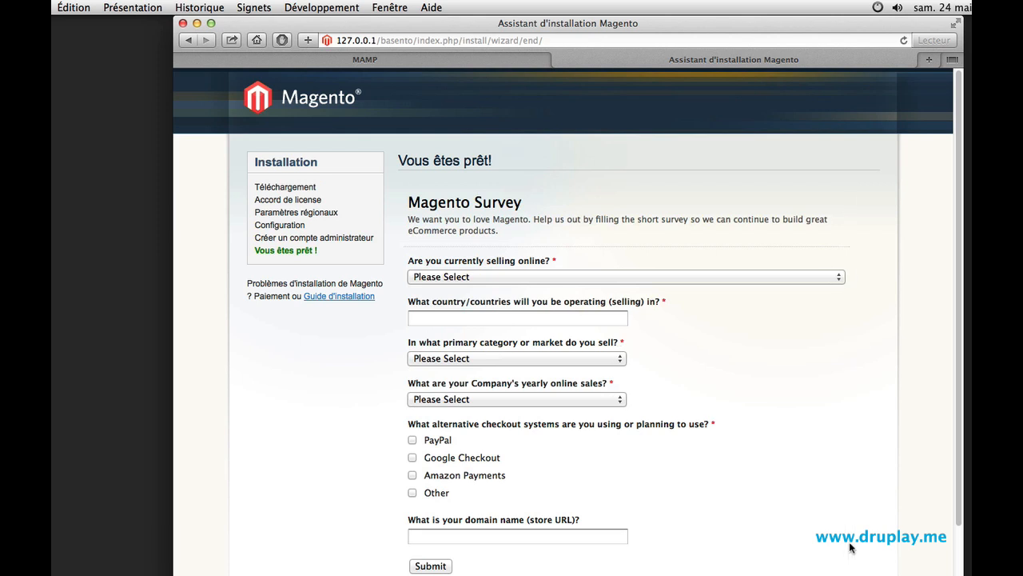
- Proceed from the final installer page to the administration backend
{"action": "scroll", "coordinate": [764, 444], "scroll_direction": "down", "scroll_amount": 5}
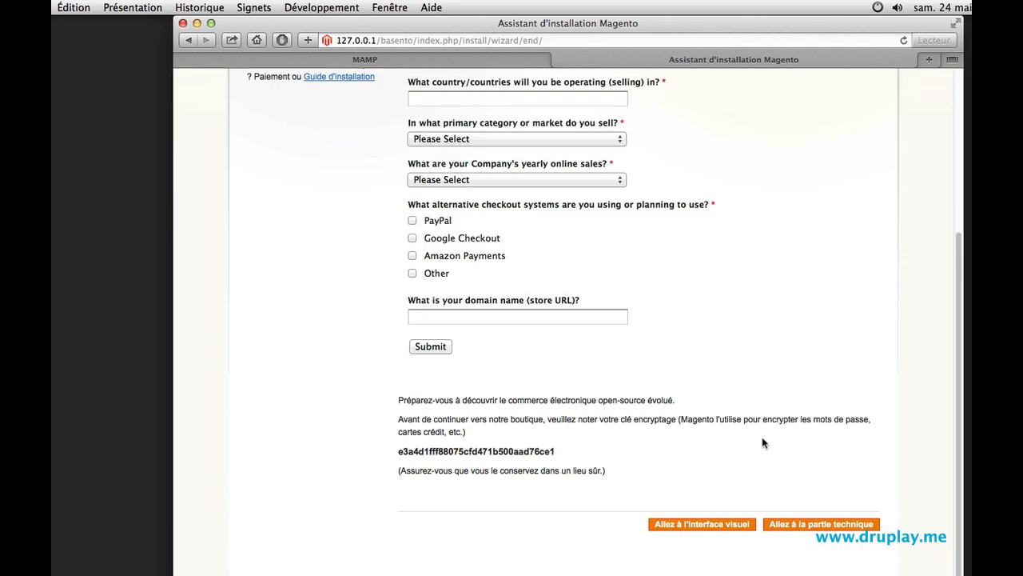
{"action": "left_click", "coordinate": [803, 525]}
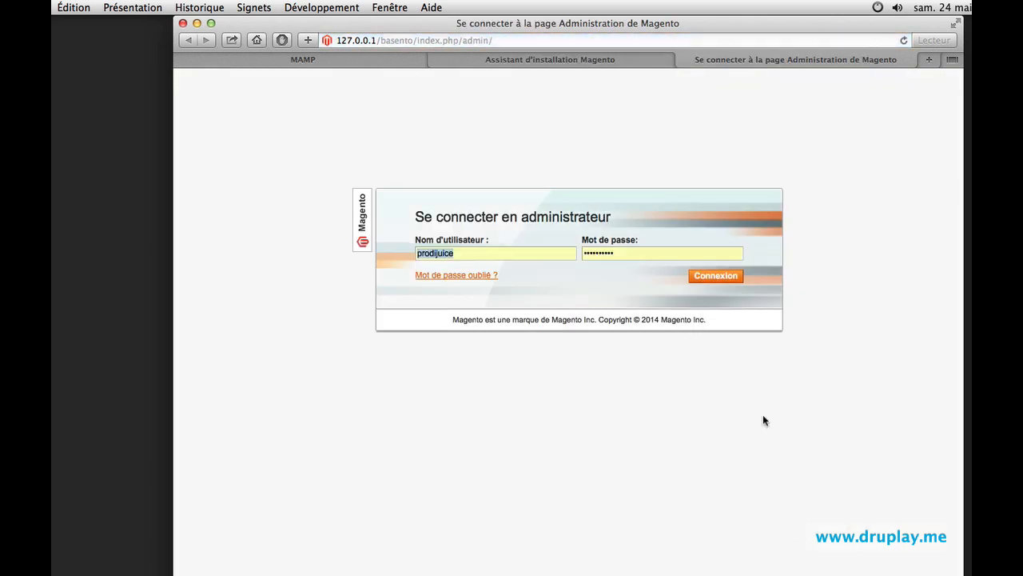
- Log in to the admin panel with the administrator's user name and password, declining to save the password
{"action": "left_click_drag", "start_coordinate": [504, 260], "coordinate": [407, 250]}
{"action": "type", "text": "admin"}
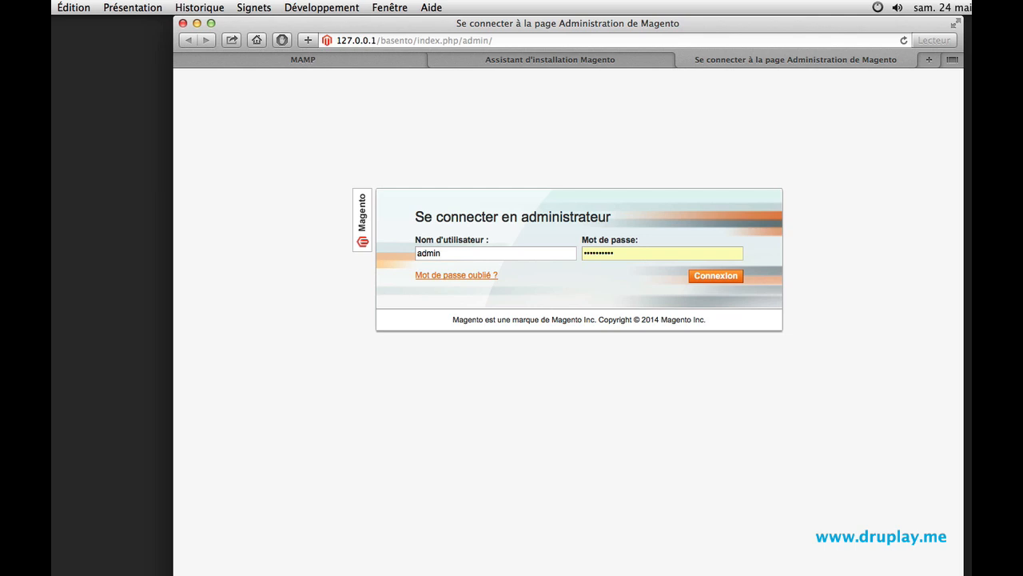
{"action": "key", "text": "BackSpace"}
{"action": "key", "text": "BackSpace"}
{"action": "key", "text": "BackSpace"}
{"action": "key", "text": "BackSpace"}
{"action": "key", "text": "BackSpace"}
{"action": "type", "text": "P"}
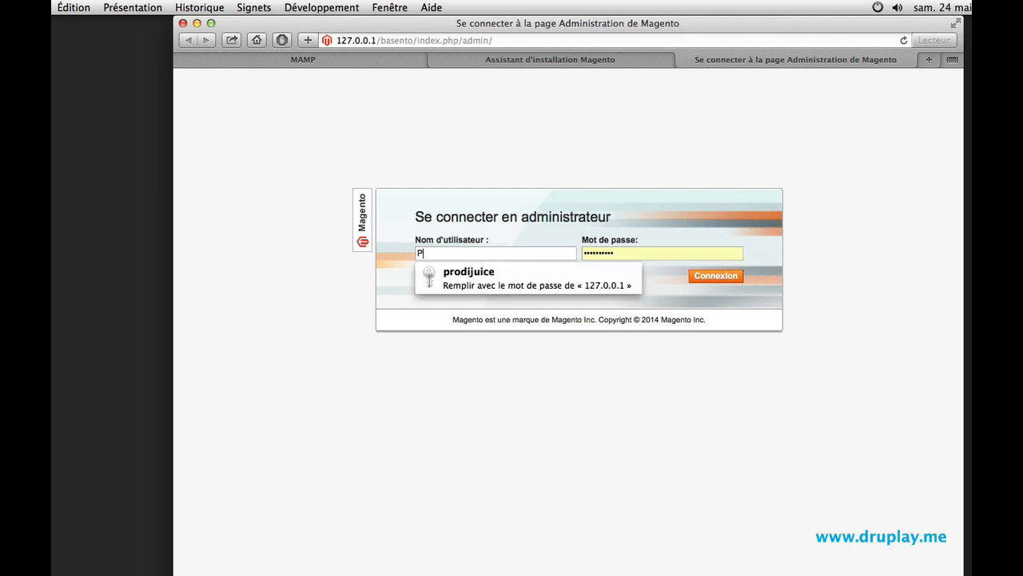
{"action": "type", "text": "ascal"}
{"action": "key", "text": "Tab"}
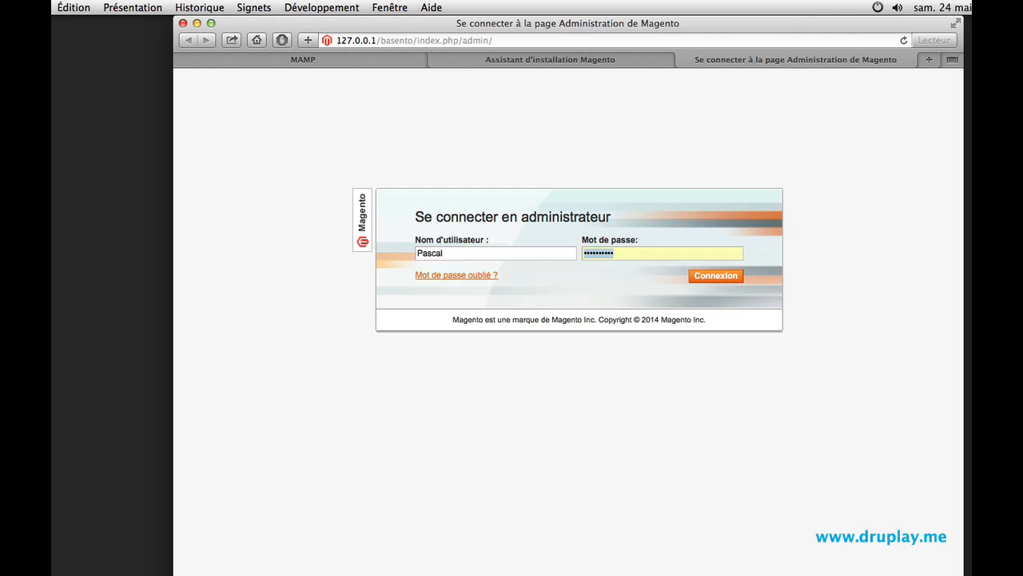
{"action": "key", "text": "BackSpace"}
{"action": "type", "text": "********"}
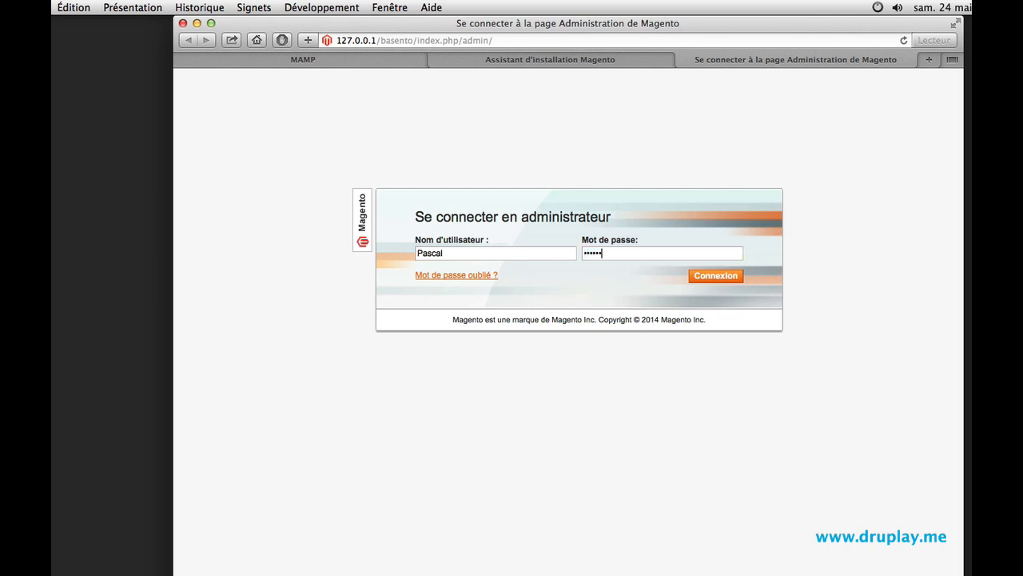
{"action": "type", "text": "**"}
{"action": "left_click", "coordinate": [702, 275]}
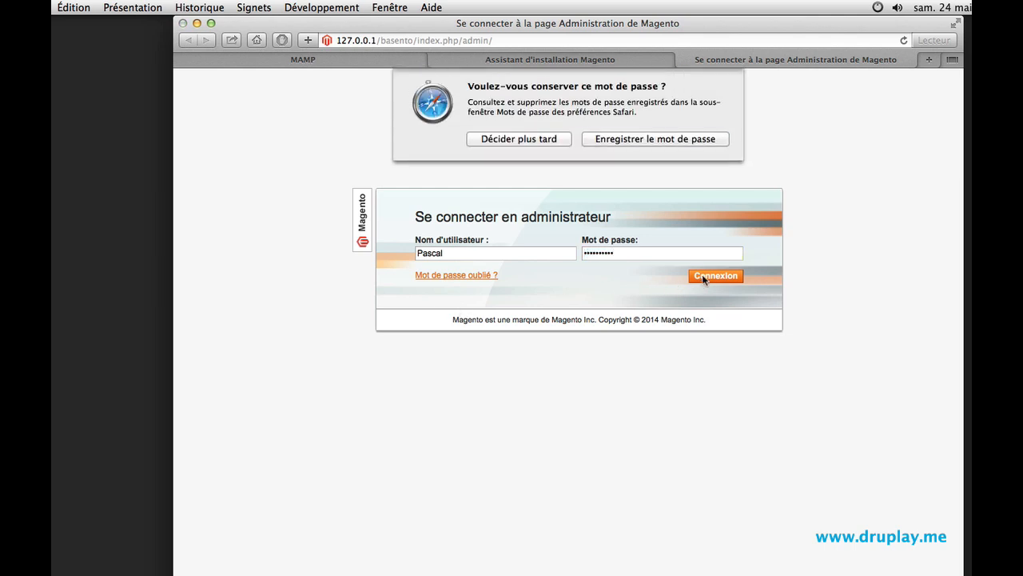
{"action": "left_click", "coordinate": [532, 142]}
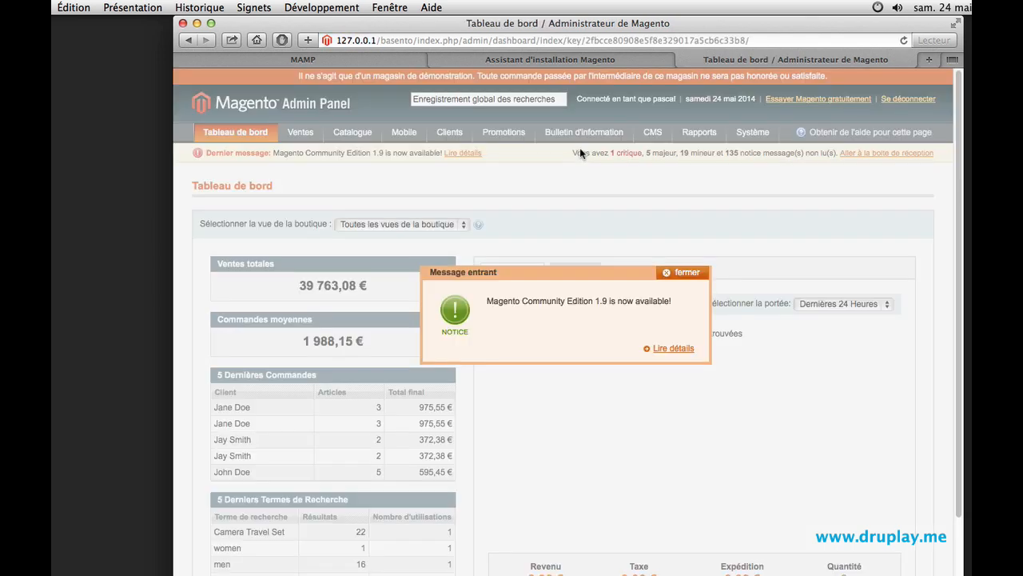
- Dismiss the incoming notice popup and mark all inbox notifications as read
{"action": "left_click", "coordinate": [682, 271]}
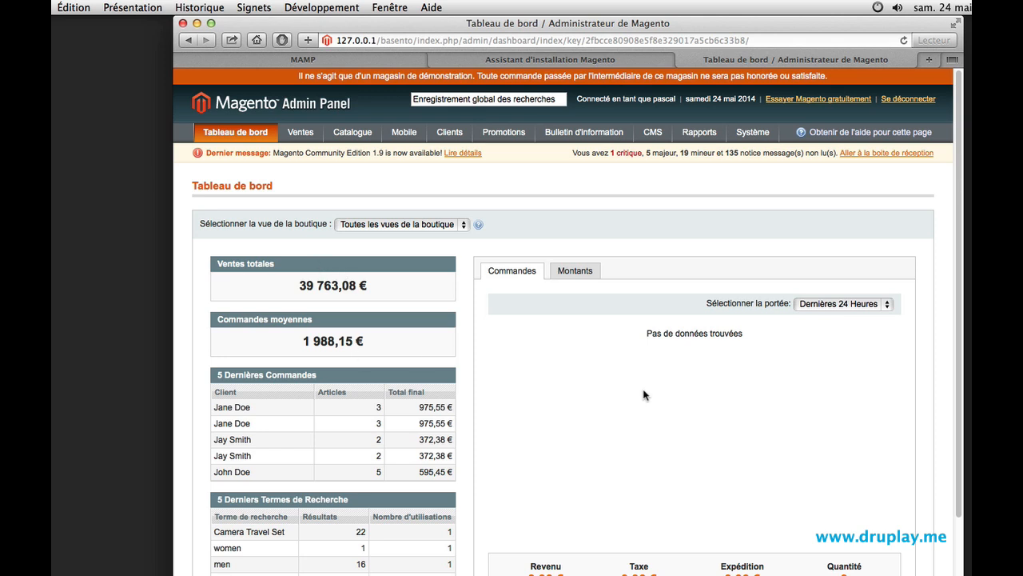
{"action": "left_click", "coordinate": [850, 154]}
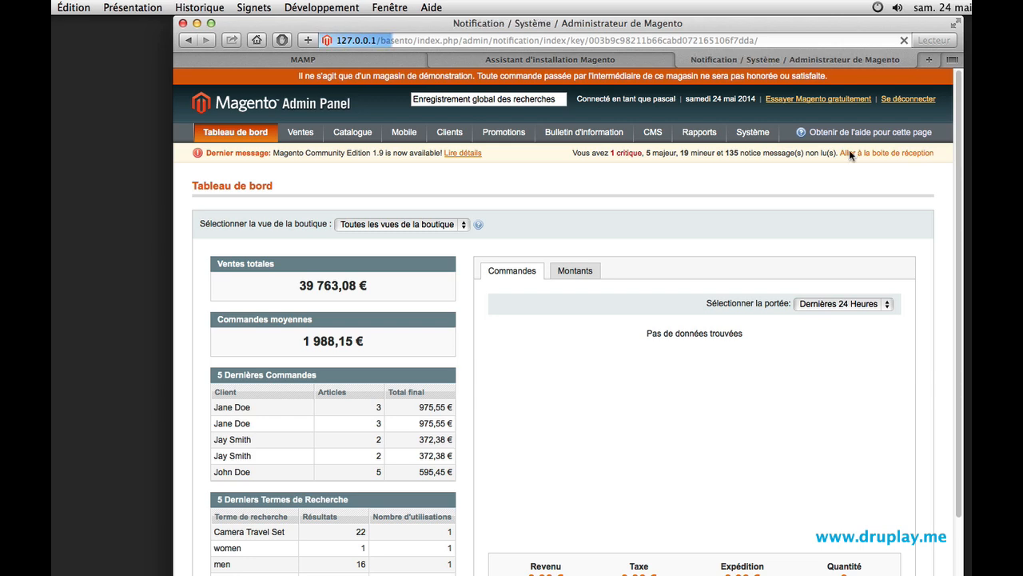
{"action": "left_click", "coordinate": [219, 221]}
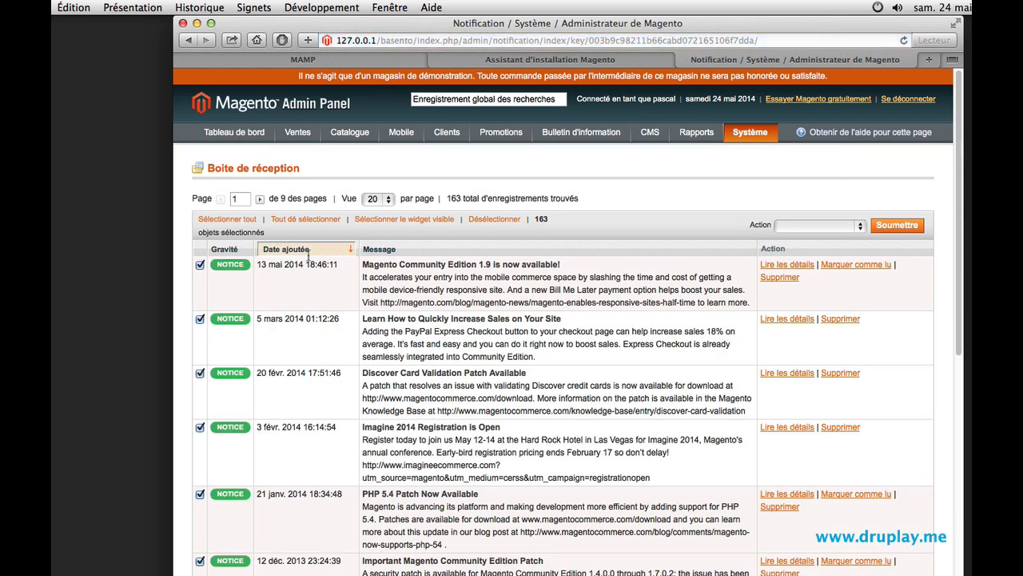
{"action": "left_click", "coordinate": [819, 227]}
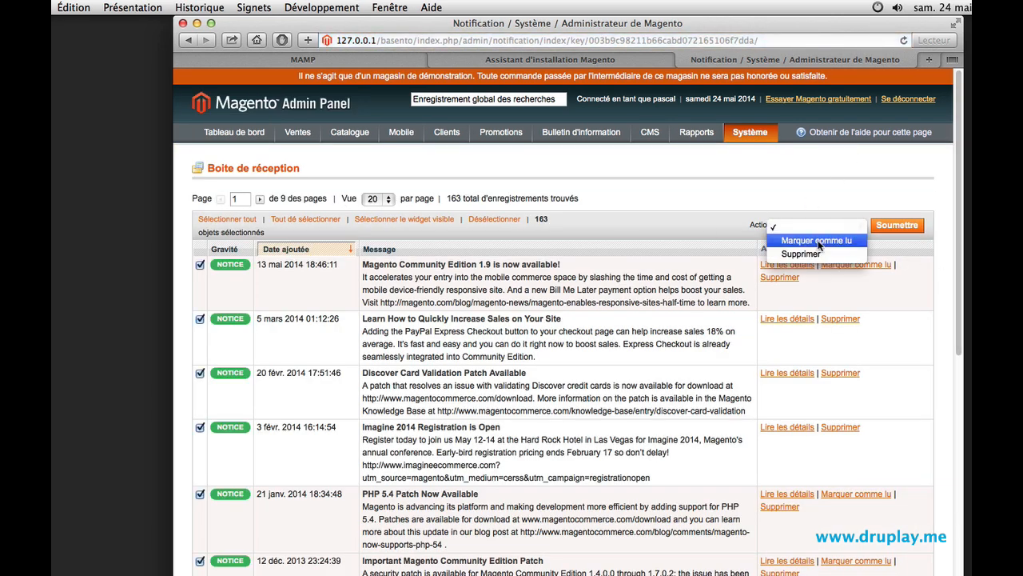
{"action": "left_click", "coordinate": [817, 240]}
{"action": "left_click", "coordinate": [892, 228]}
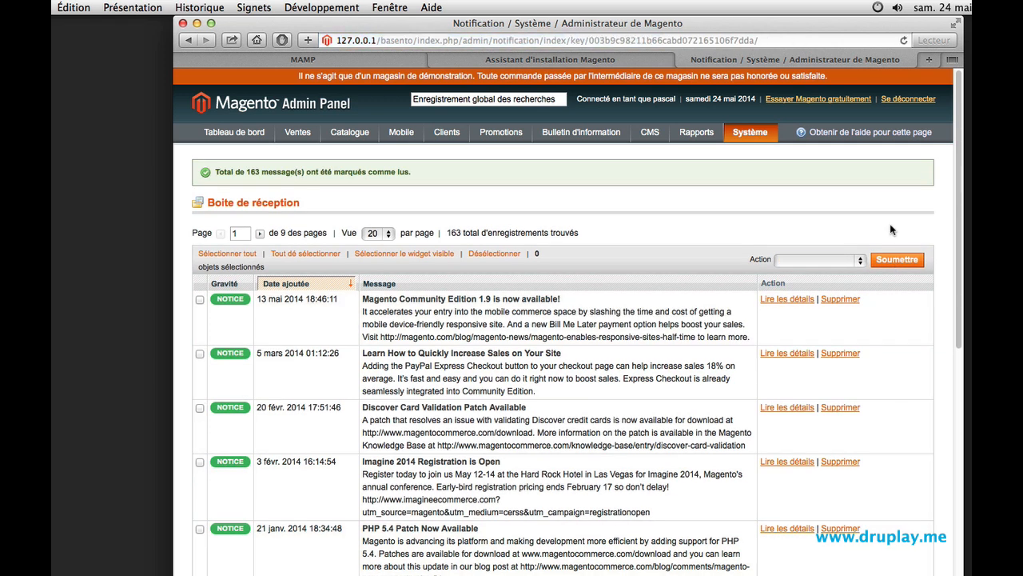
- Reindex data for all indexes in Index Management
{"action": "mouse_move", "coordinate": [758, 135]}
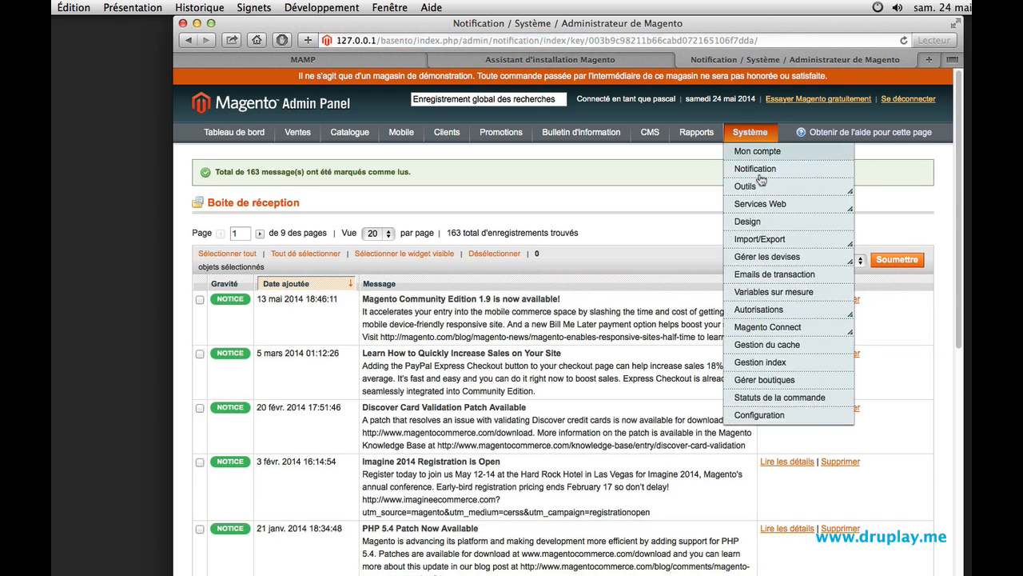
{"action": "left_click", "coordinate": [748, 362]}
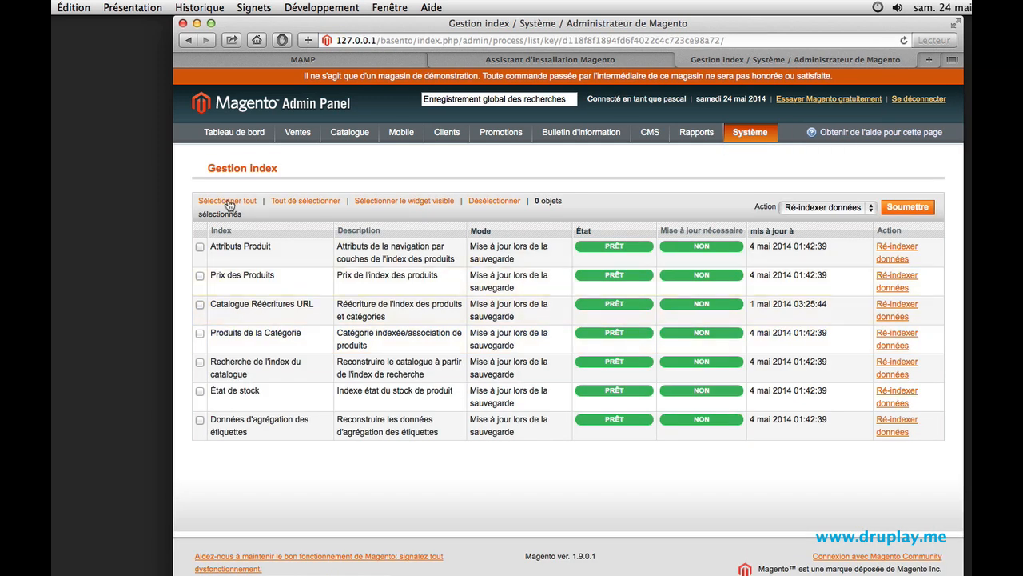
{"action": "left_click", "coordinate": [229, 202]}
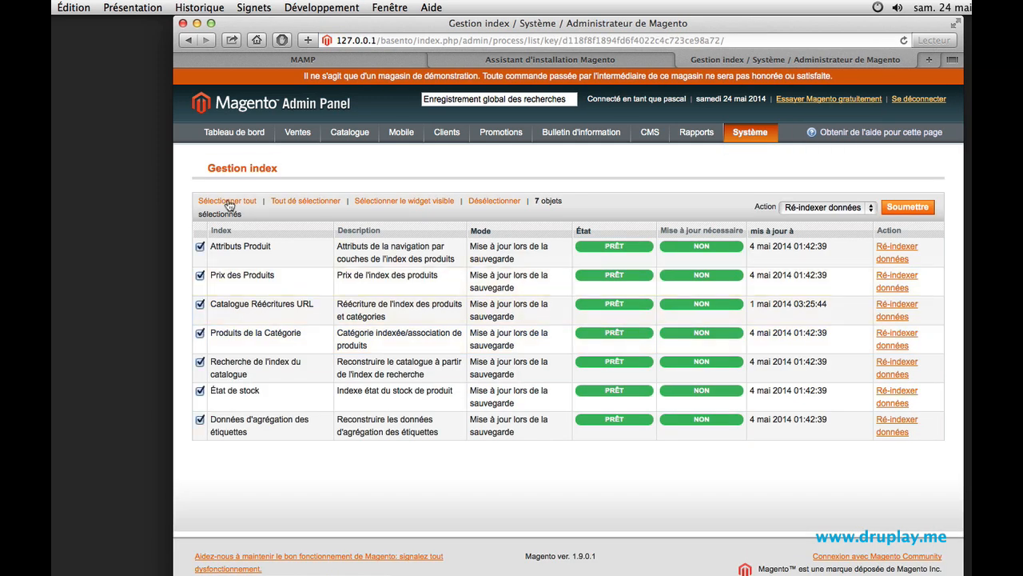
{"action": "left_click", "coordinate": [898, 208]}
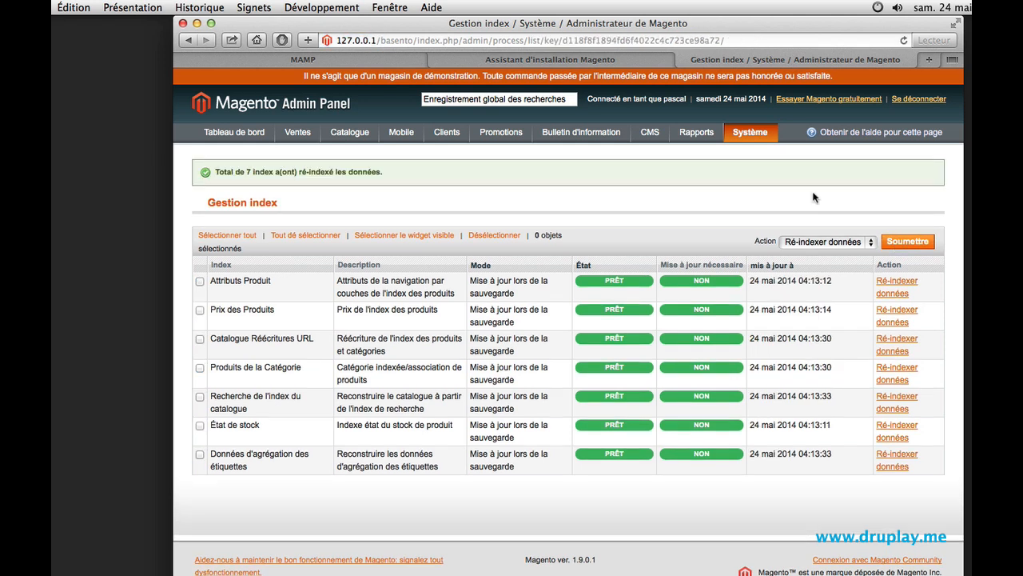
- Open the storefront from the installer's final page and browse the Home & Decor and Bed & Bath categories, returning home
{"action": "left_click", "coordinate": [601, 61]}
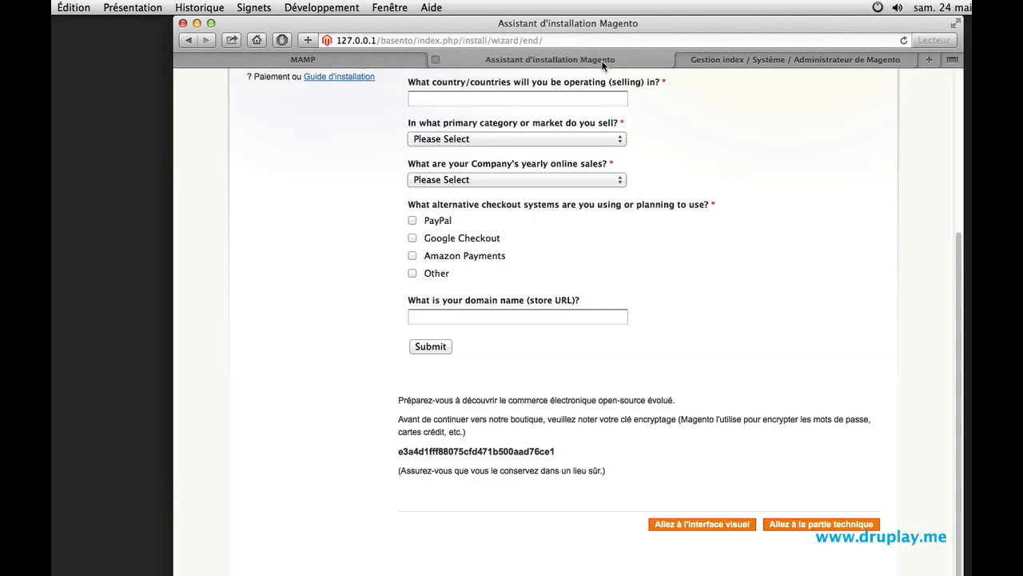
{"action": "left_click", "coordinate": [701, 525]}
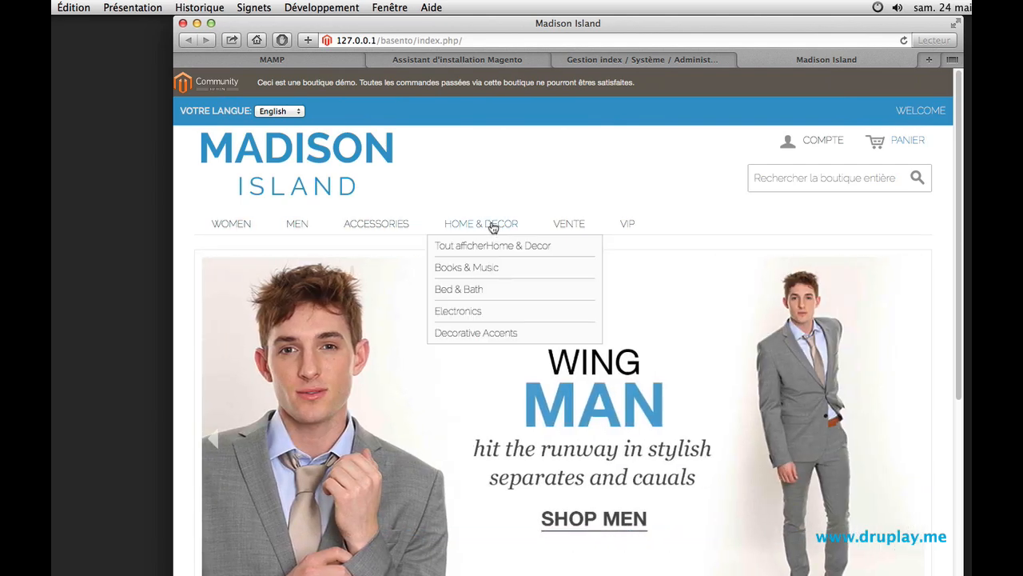
{"action": "left_click", "coordinate": [493, 227]}
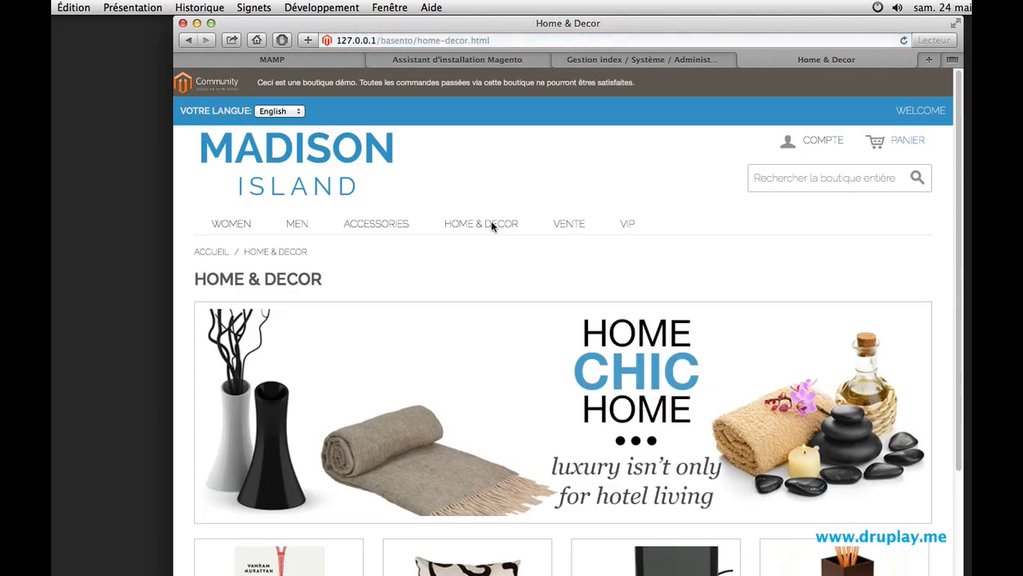
{"action": "scroll", "coordinate": [474, 269], "scroll_direction": "down", "scroll_amount": 2}
{"action": "scroll", "coordinate": [441, 308], "scroll_direction": "down", "scroll_amount": 1}
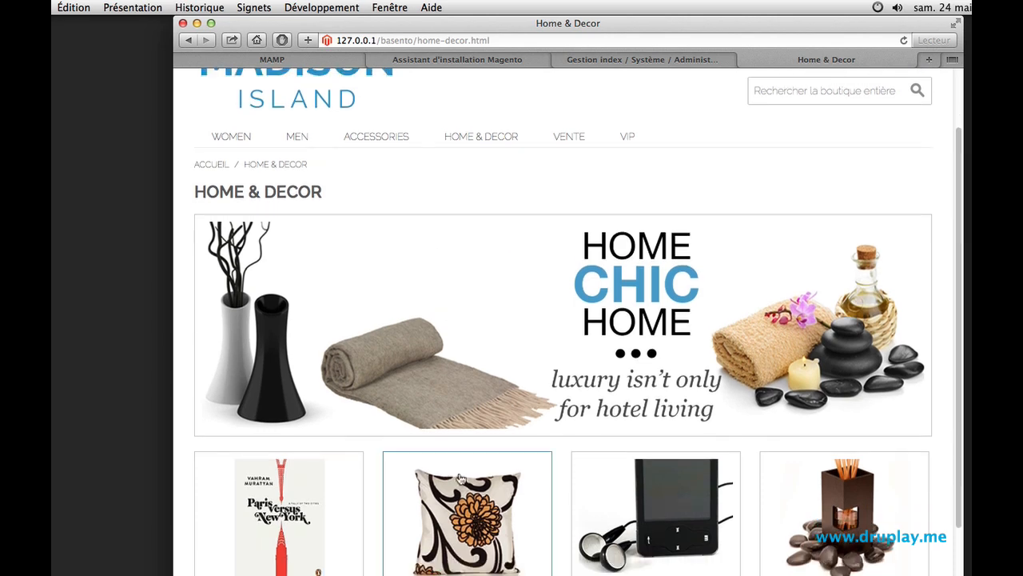
{"action": "left_click", "coordinate": [474, 515]}
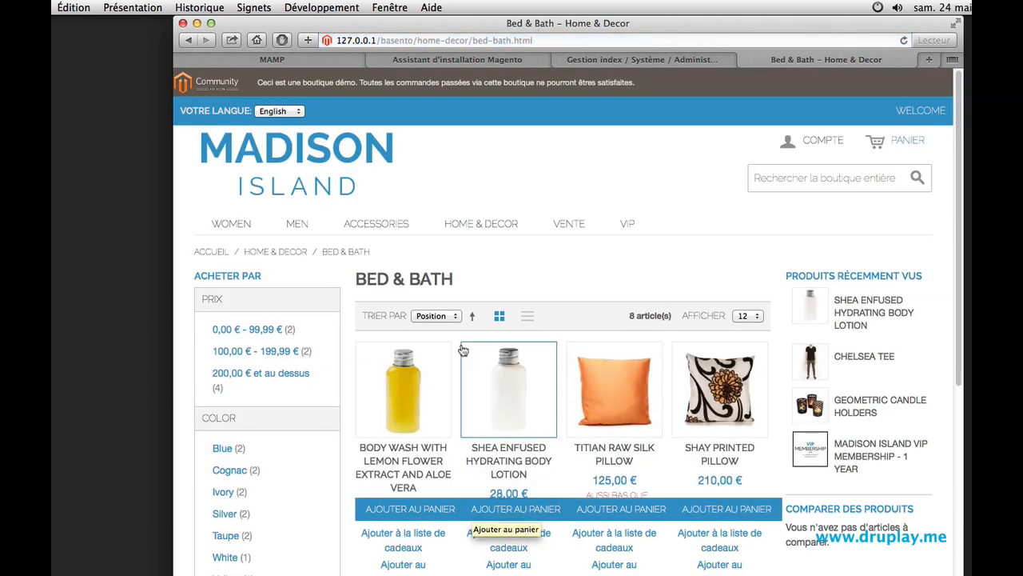
{"action": "left_click", "coordinate": [372, 149]}
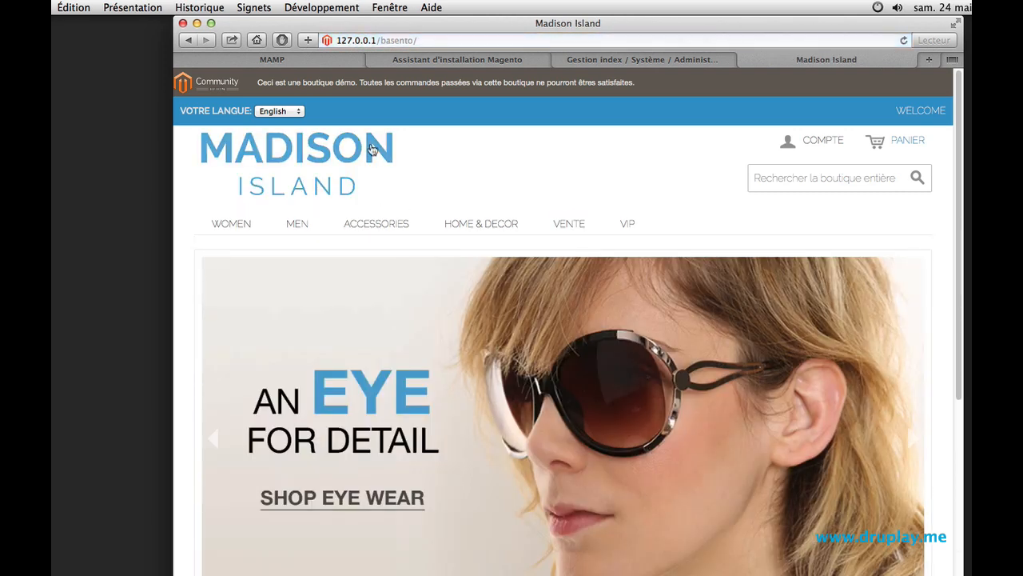